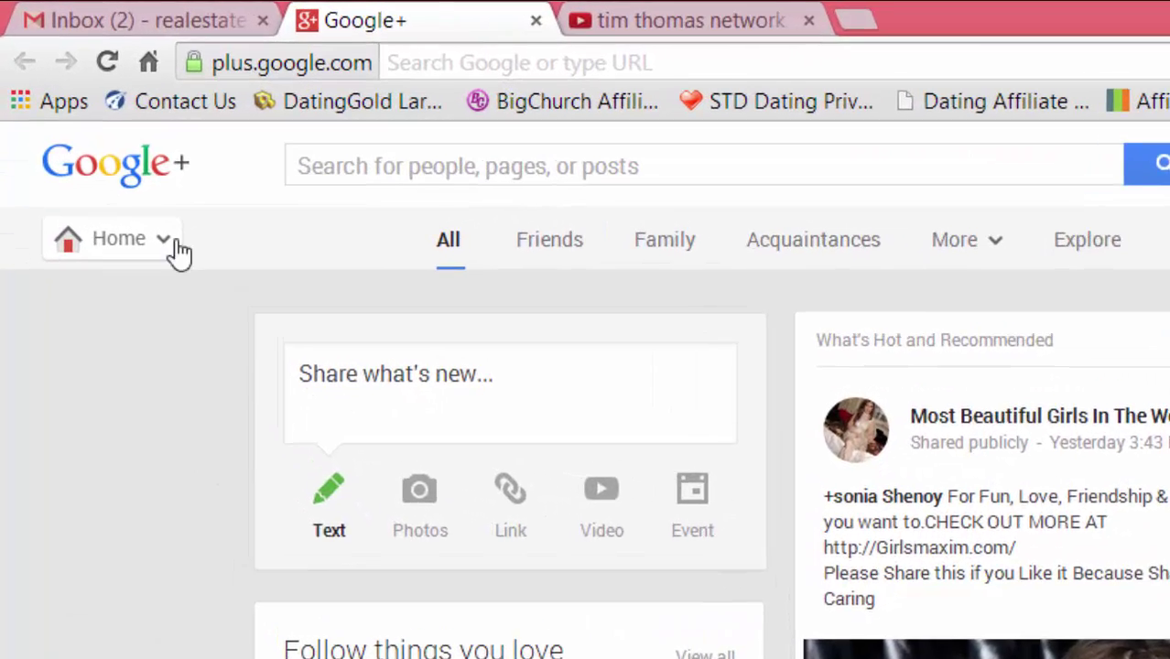
- Go to Pages from the Home menu and start a new page with Get your page
mouse_move(91, 150)
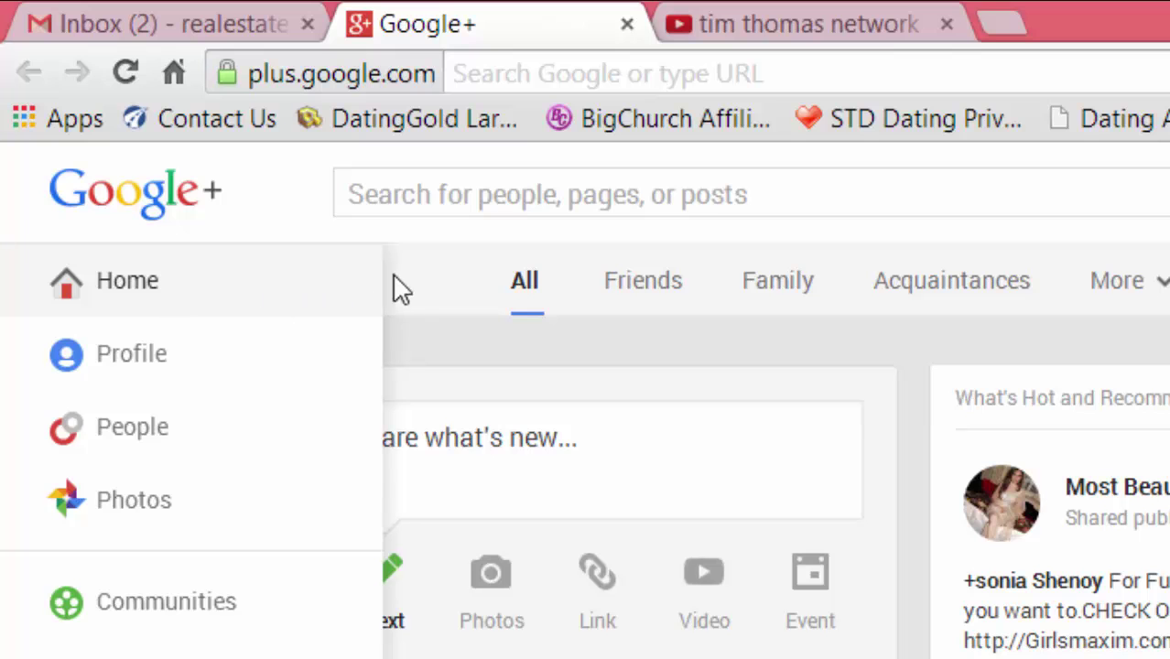
mouse_move(187, 312)
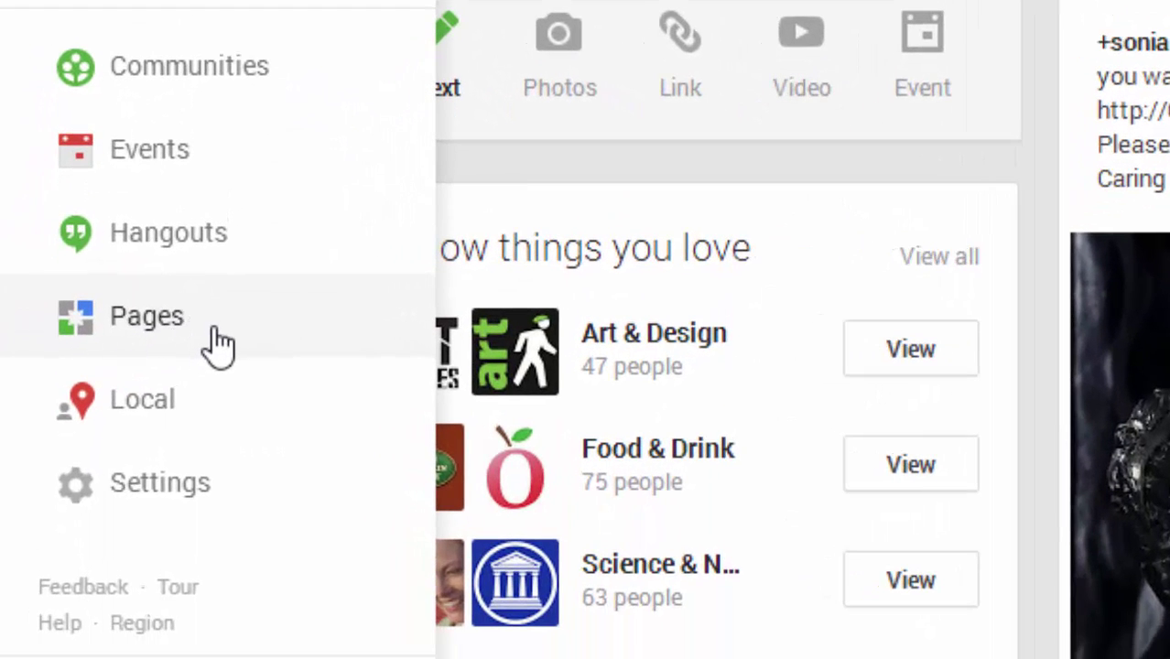
click(217, 334)
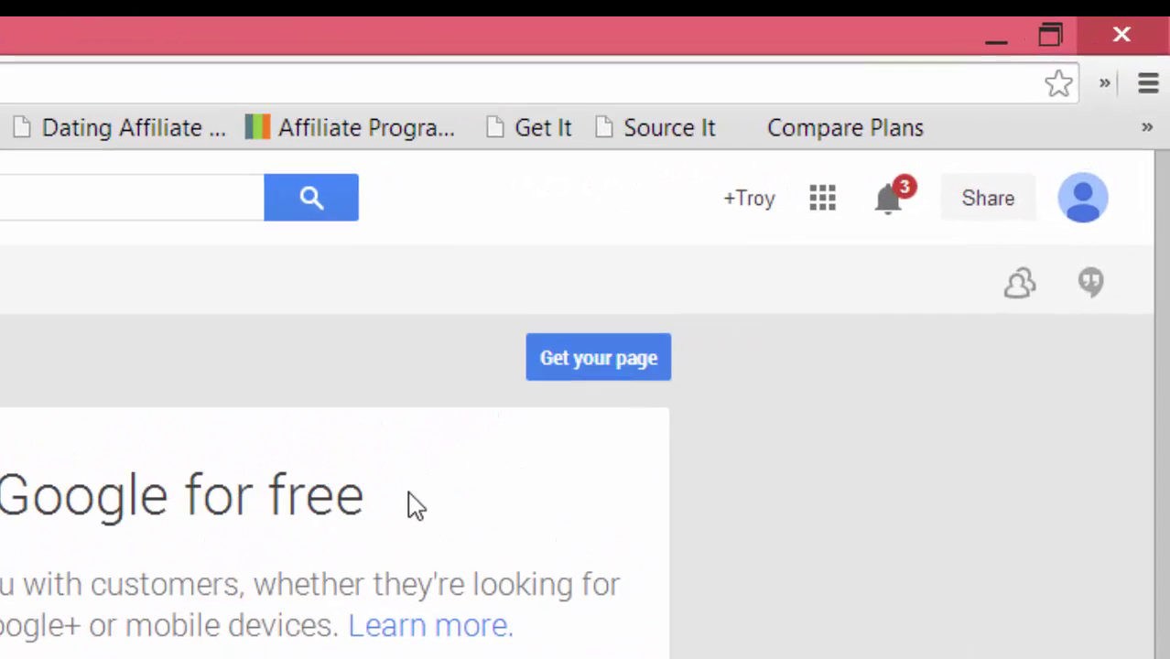
click(592, 364)
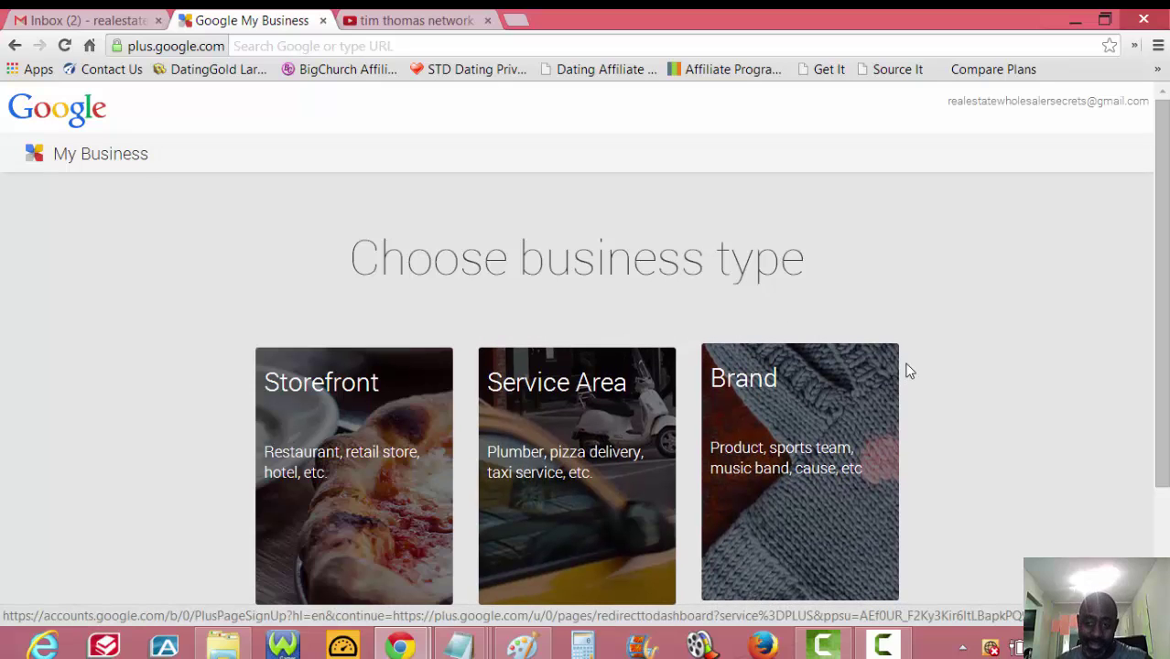
scroll(952, 384, down, 1)
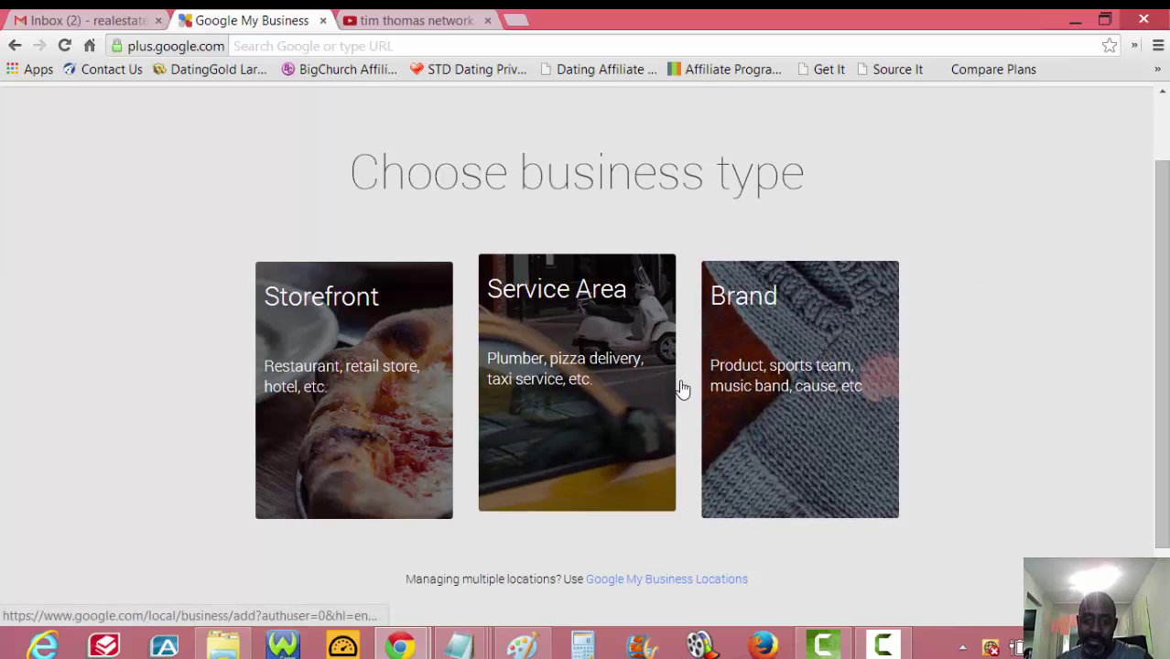
click(783, 405)
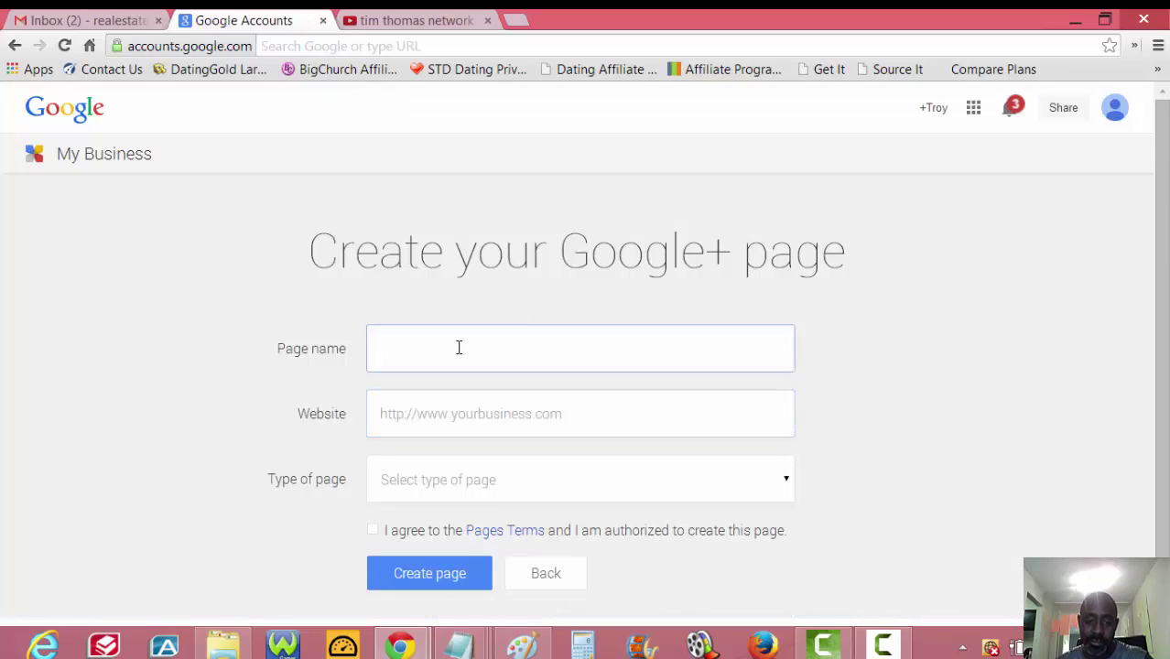
click(458, 346)
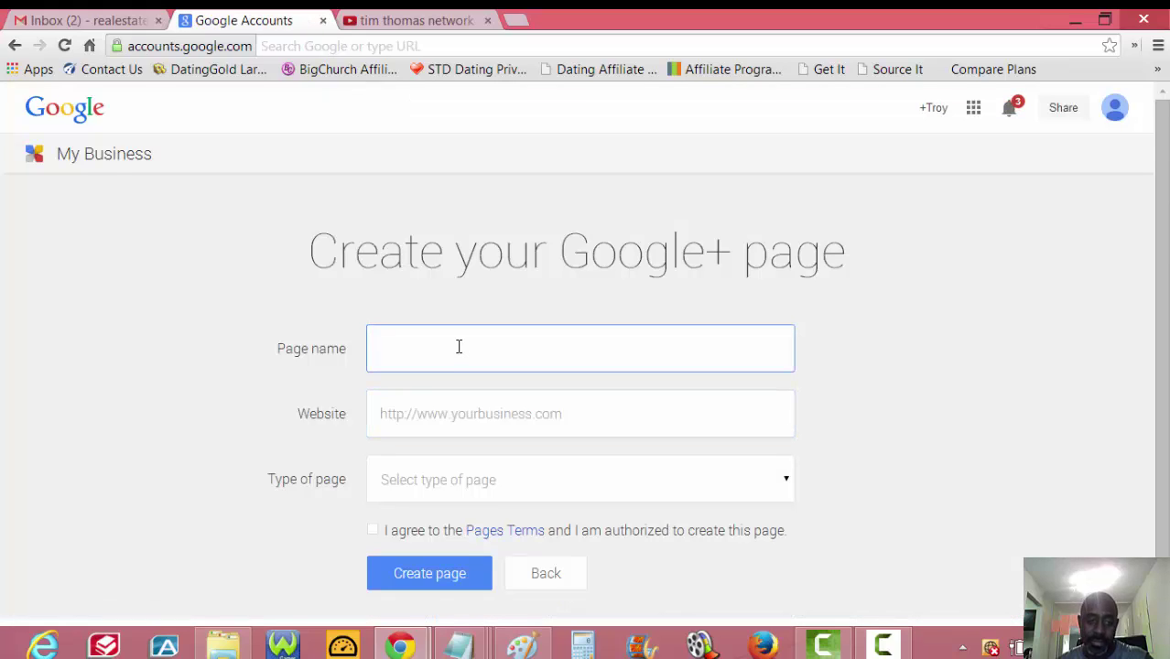
text(re)
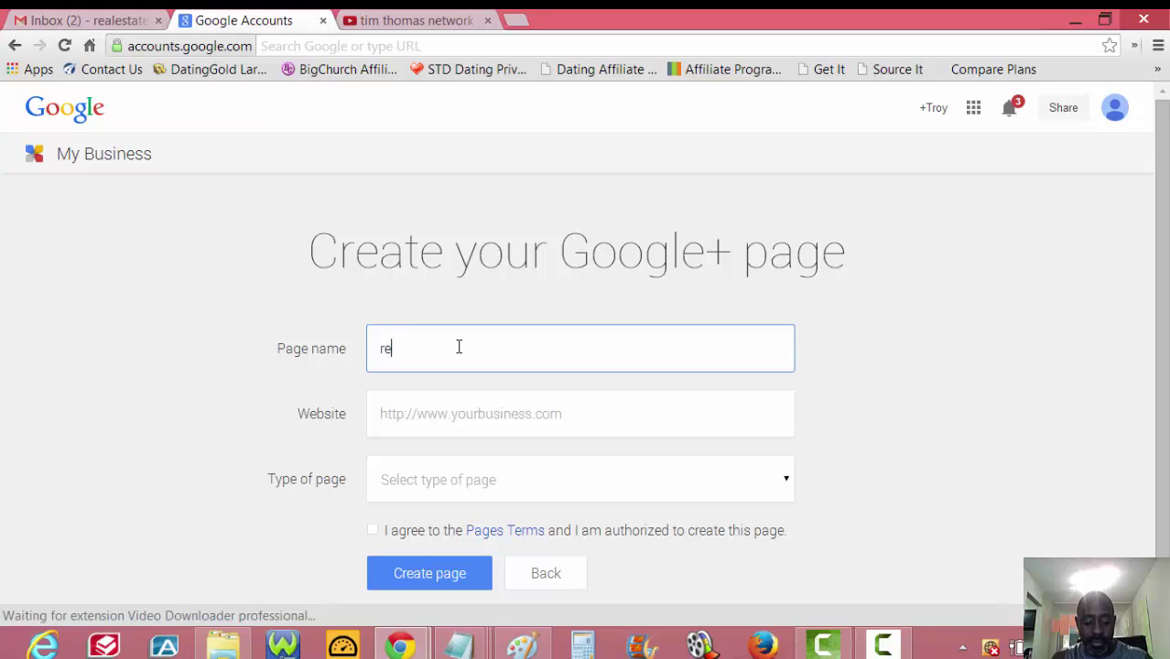
text(al estate)
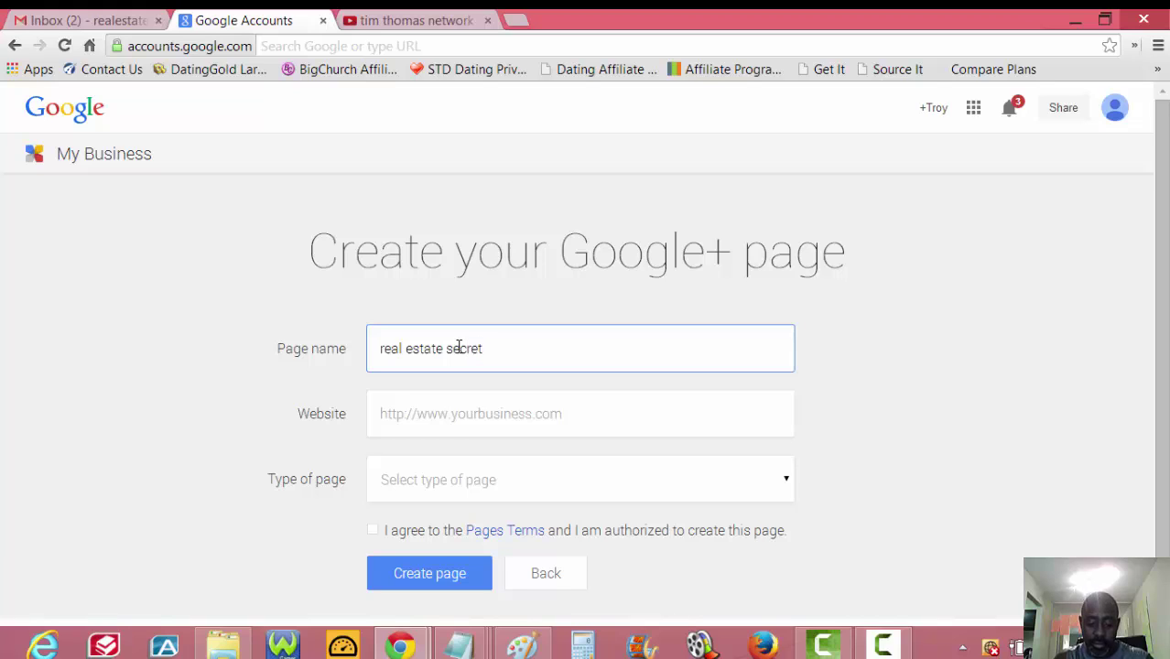
text(whole)
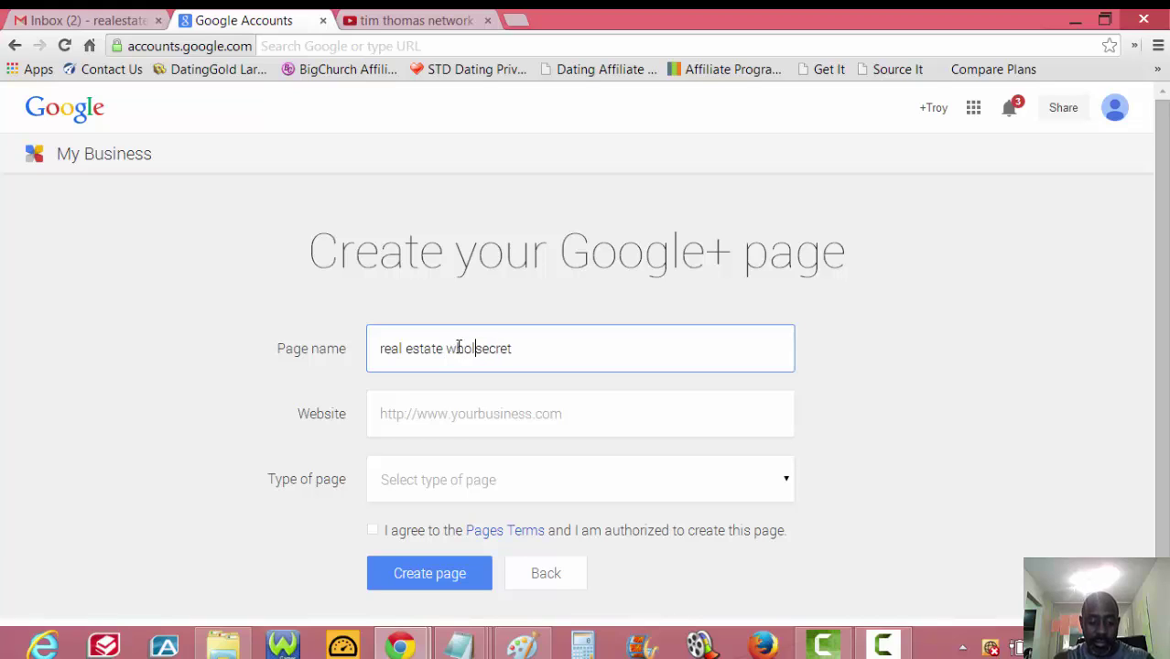
text(salers s)
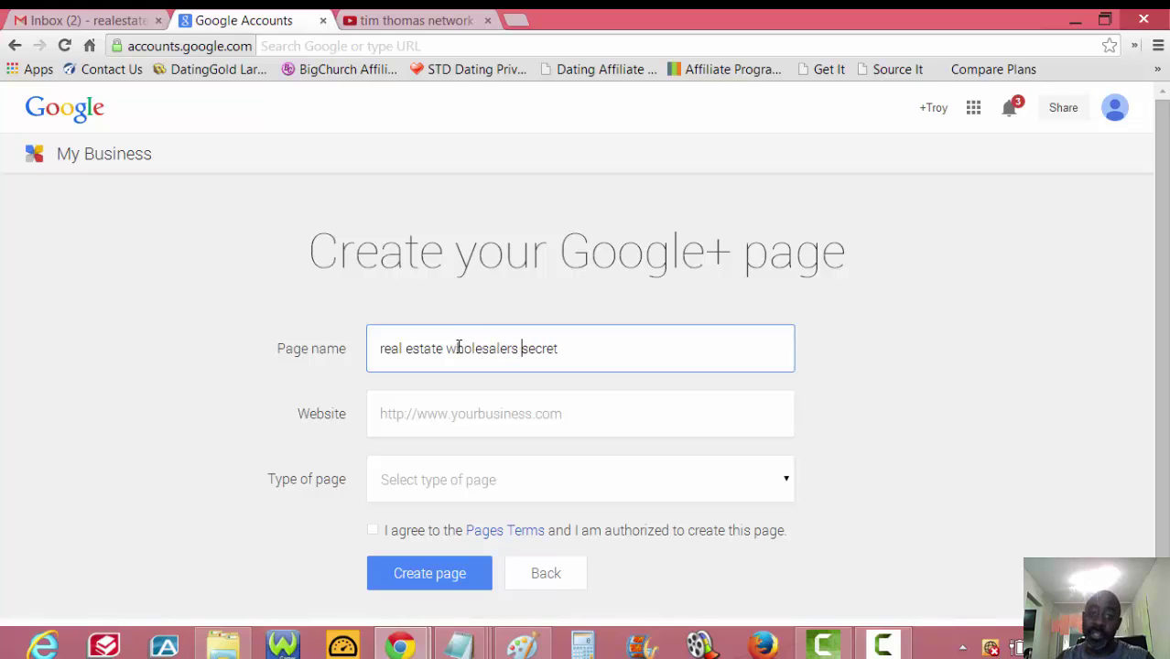
click(536, 410)
text(http://)
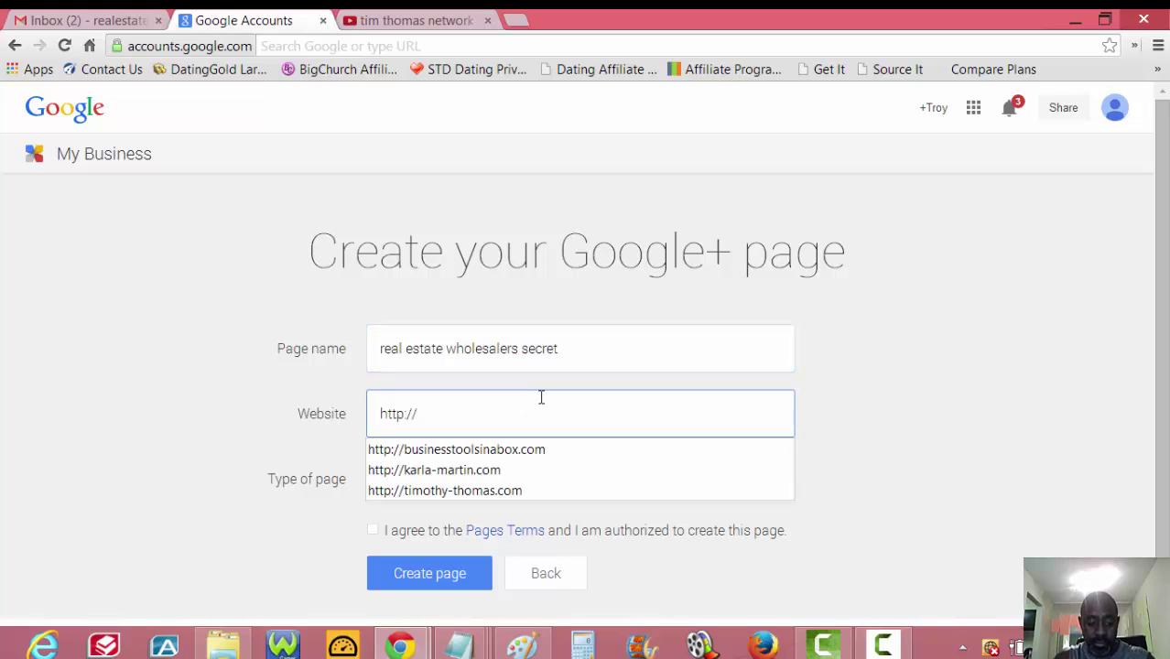
text(real)
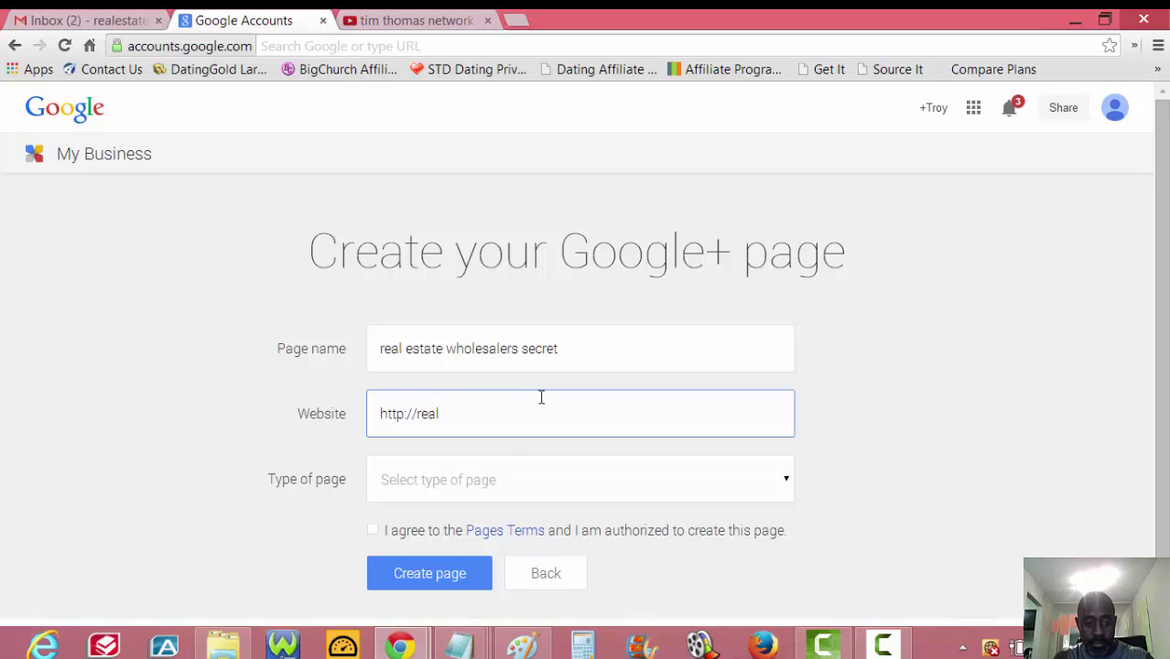
text(estatewholesalersecrets)
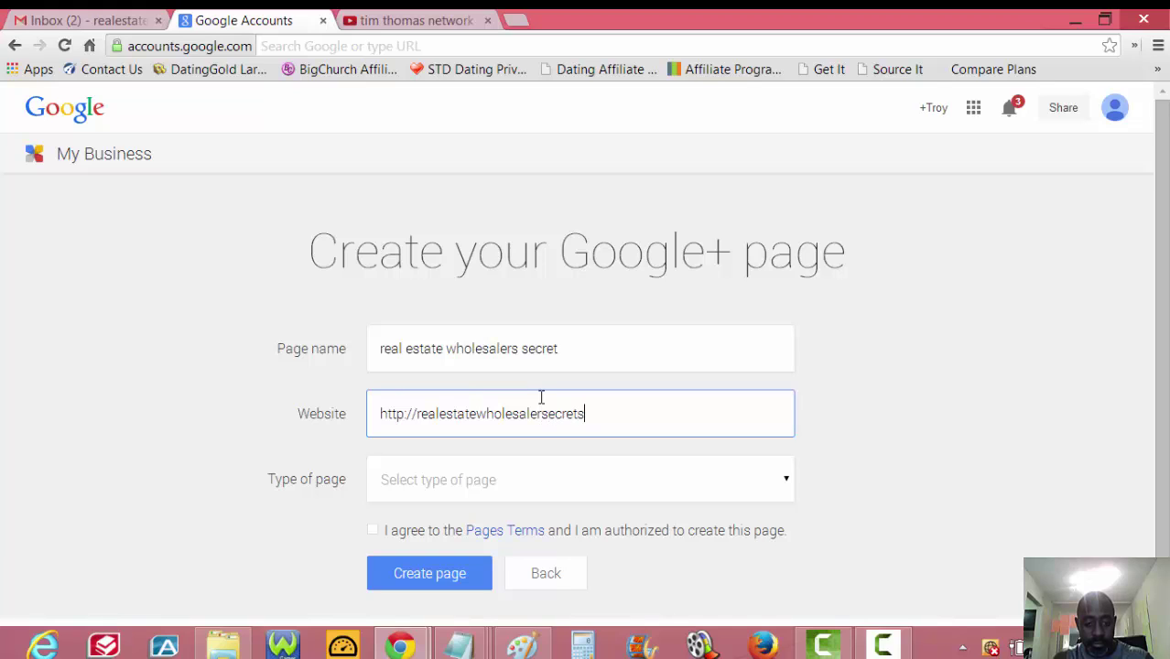
click(587, 351)
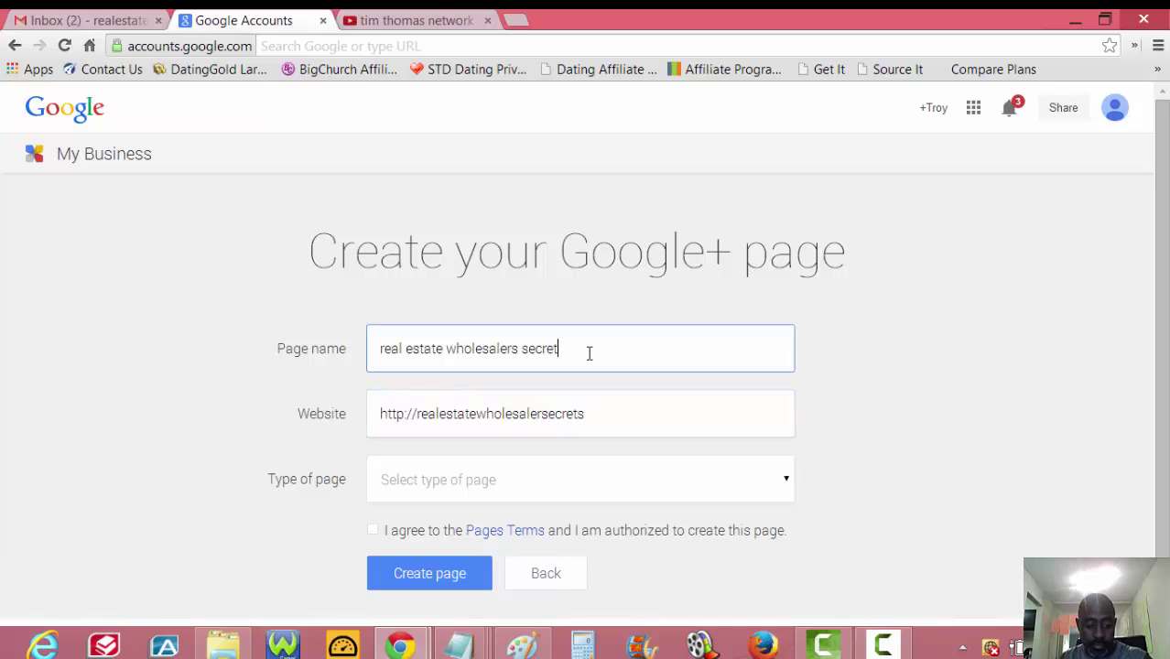
text(s)
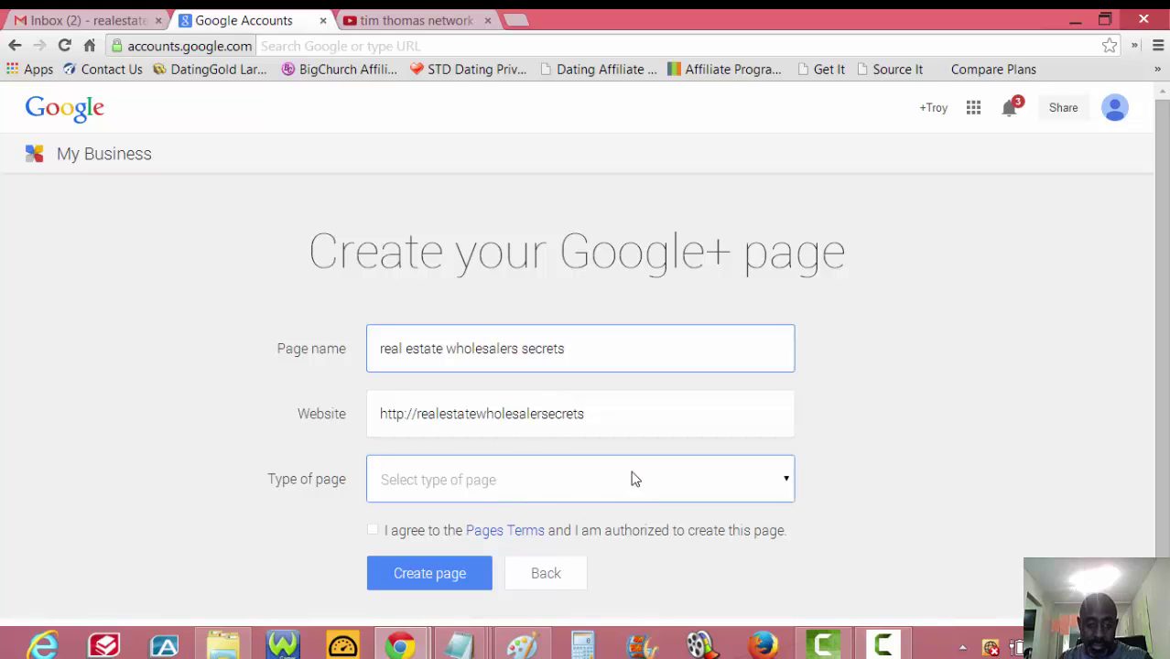
click(620, 418)
text(.com)
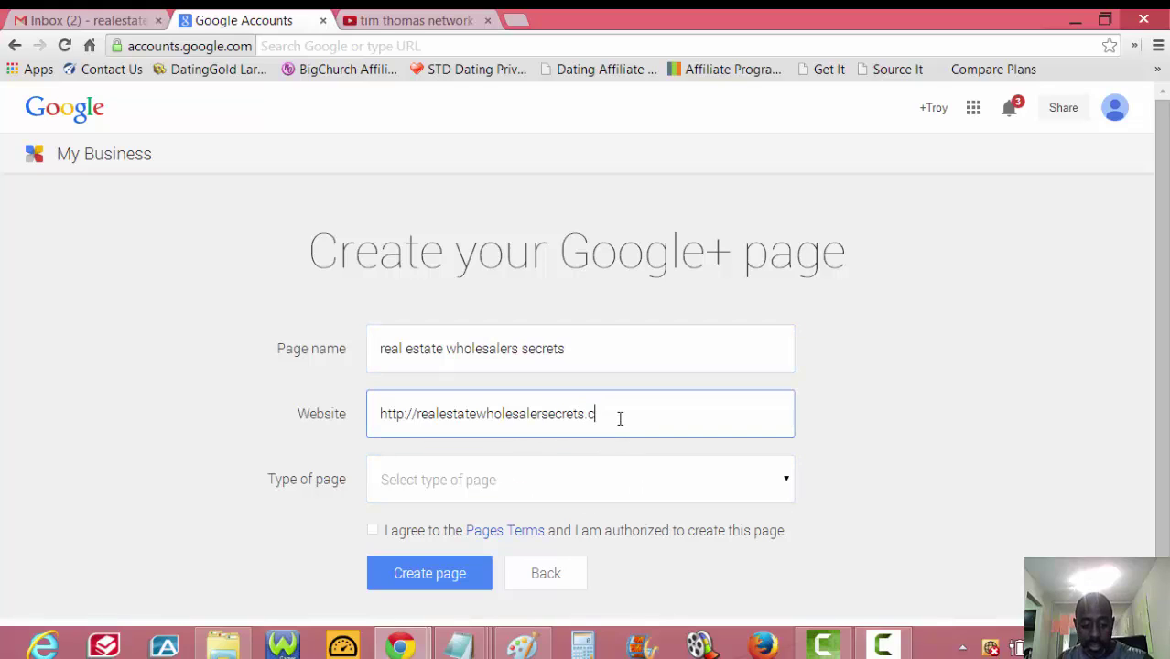
- Set the page type to Product or brand, accept the Pages Terms, and create the page
click(788, 485)
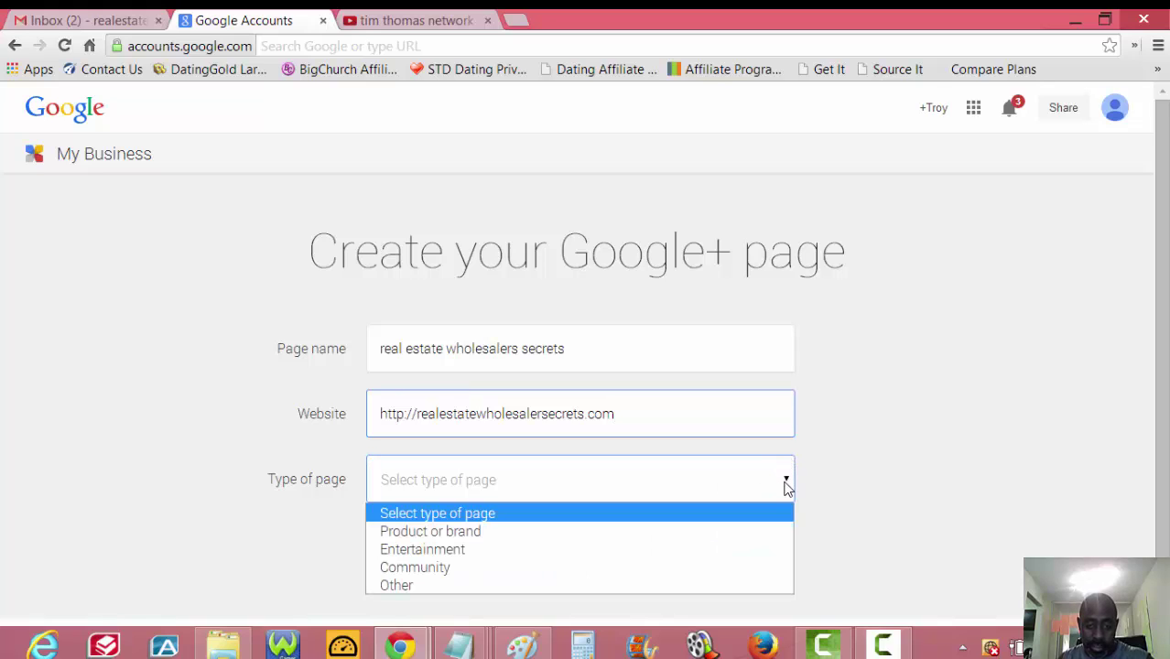
click(482, 533)
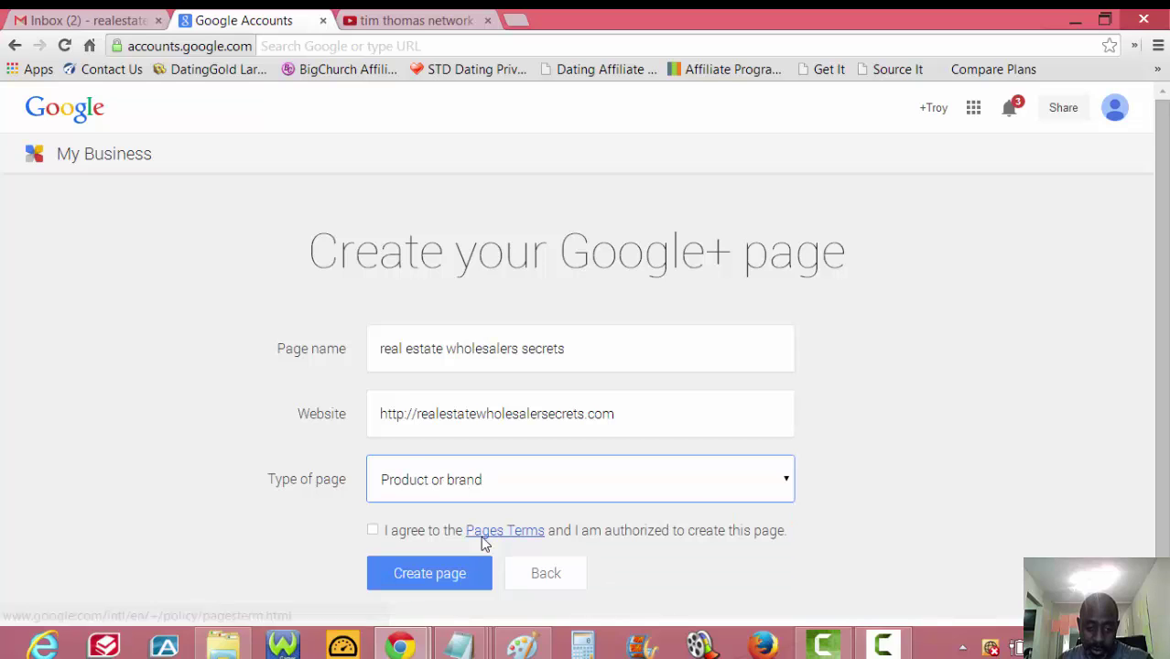
click(374, 533)
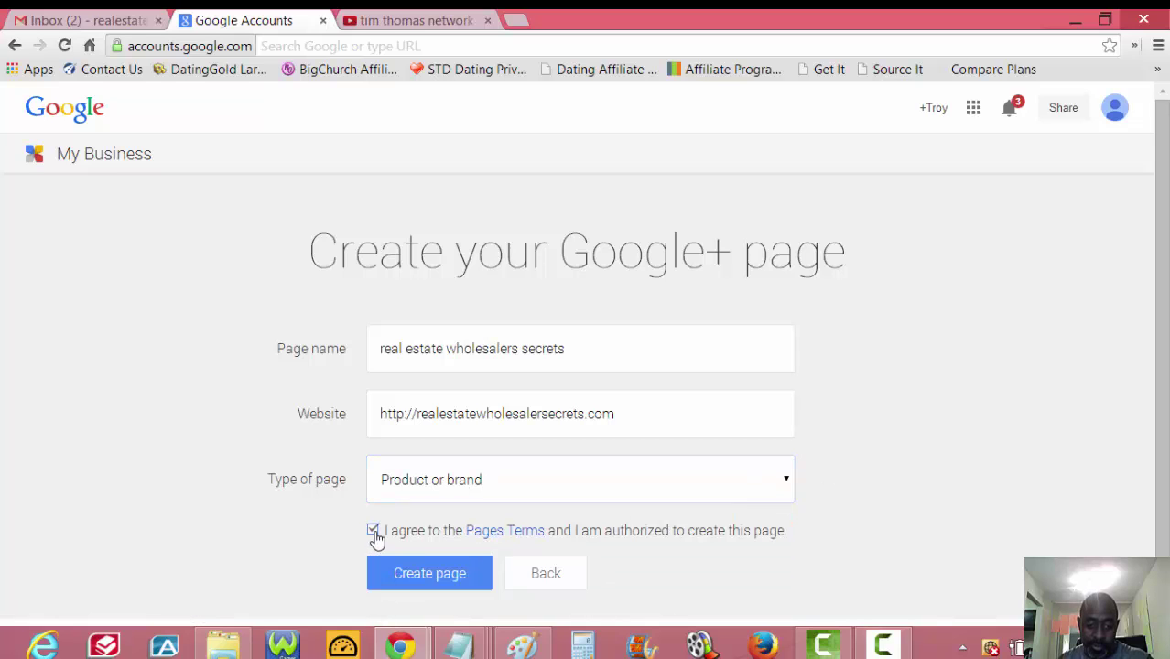
click(450, 578)
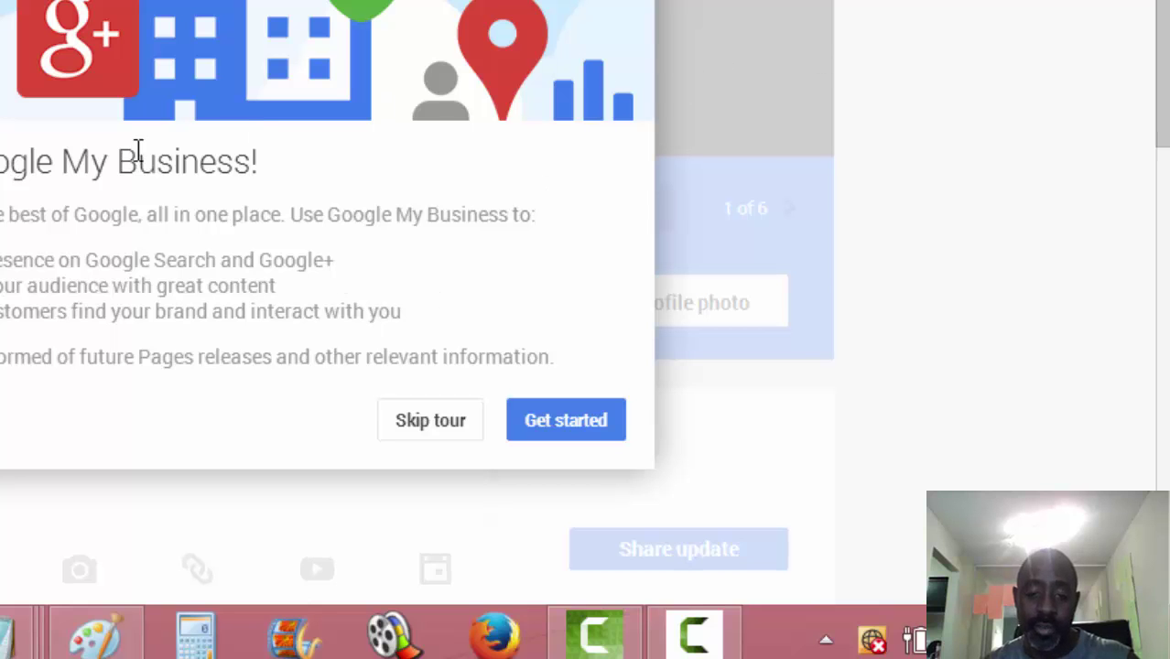
- Skip the welcome tour and look over the new page's dashboard
click(425, 431)
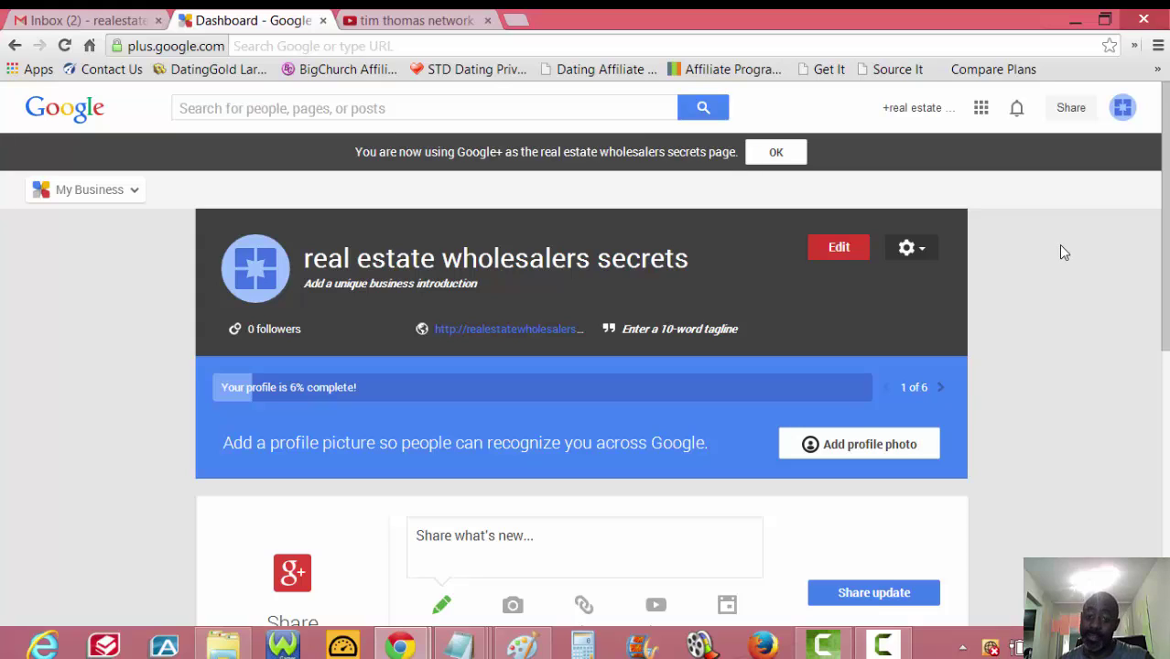
scroll(1052, 249, down, 1)
scroll(1050, 248, up, 1)
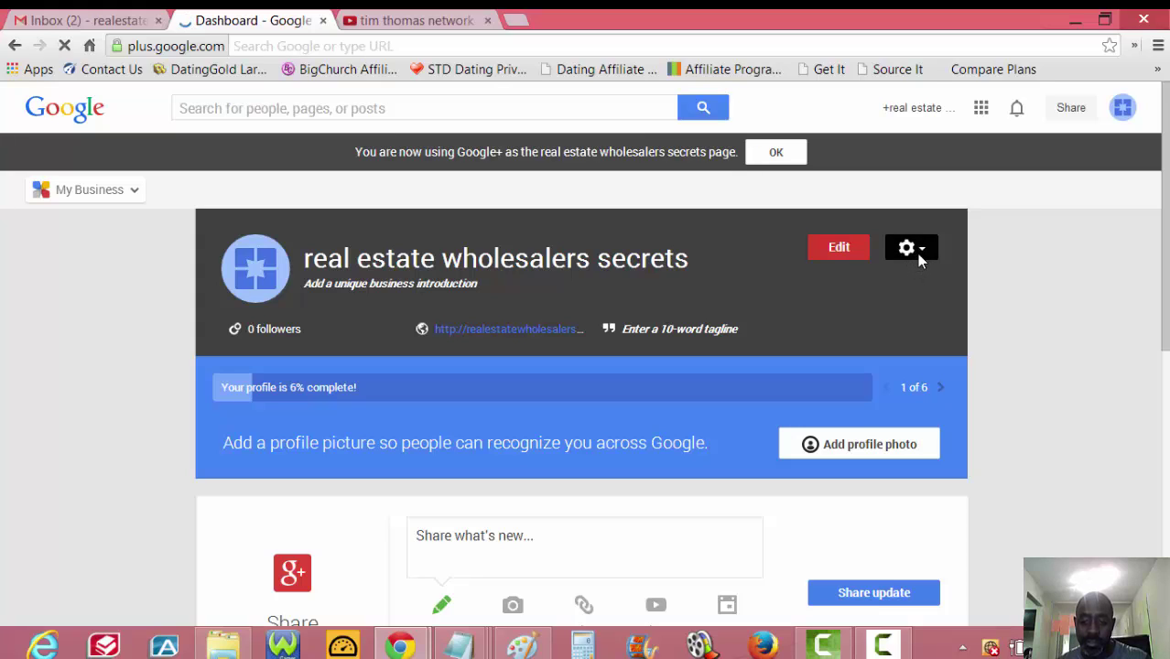
- Open the page's Settings and scroll through every section down to Delete page and back
click(916, 251)
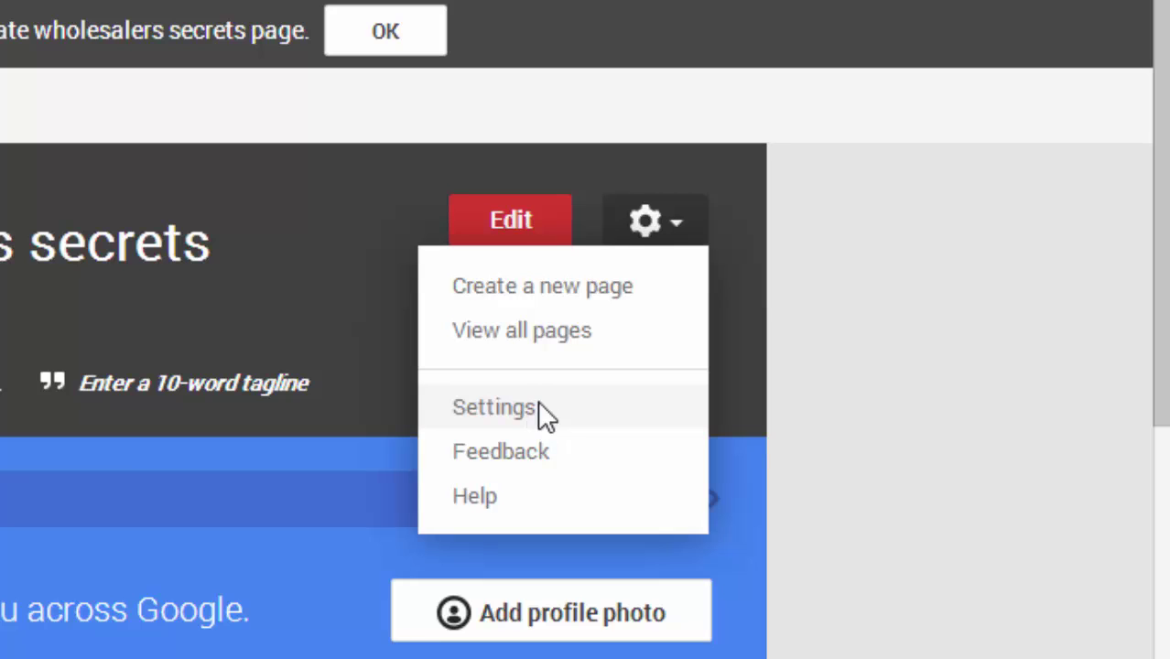
click(540, 414)
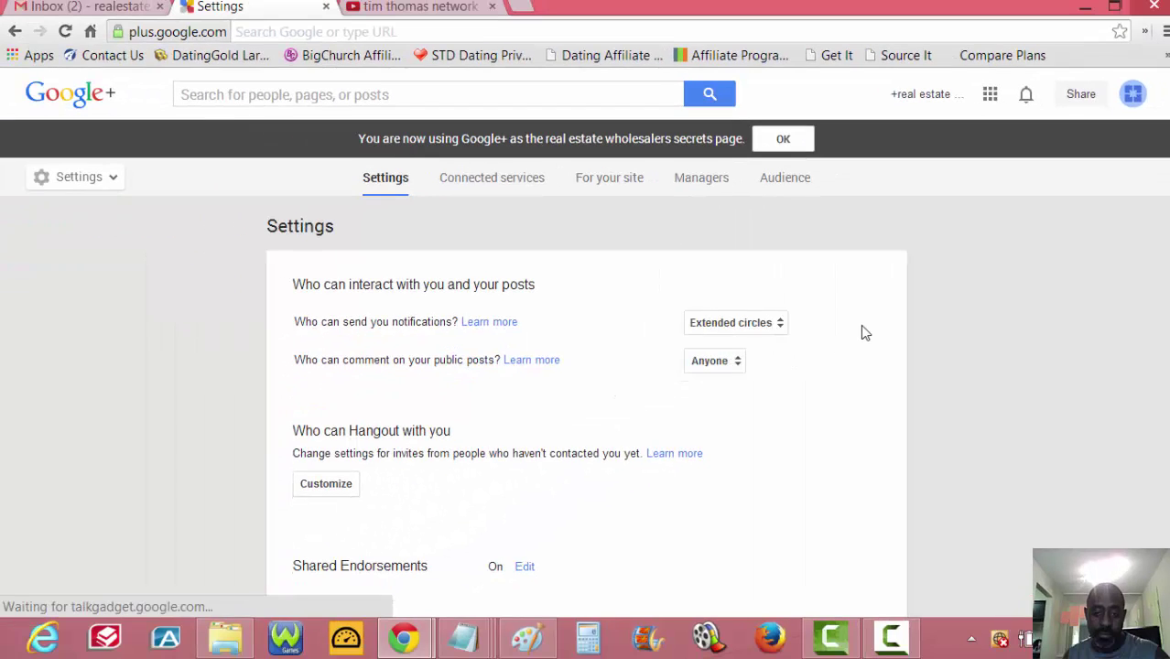
scroll(863, 329, down, 5)
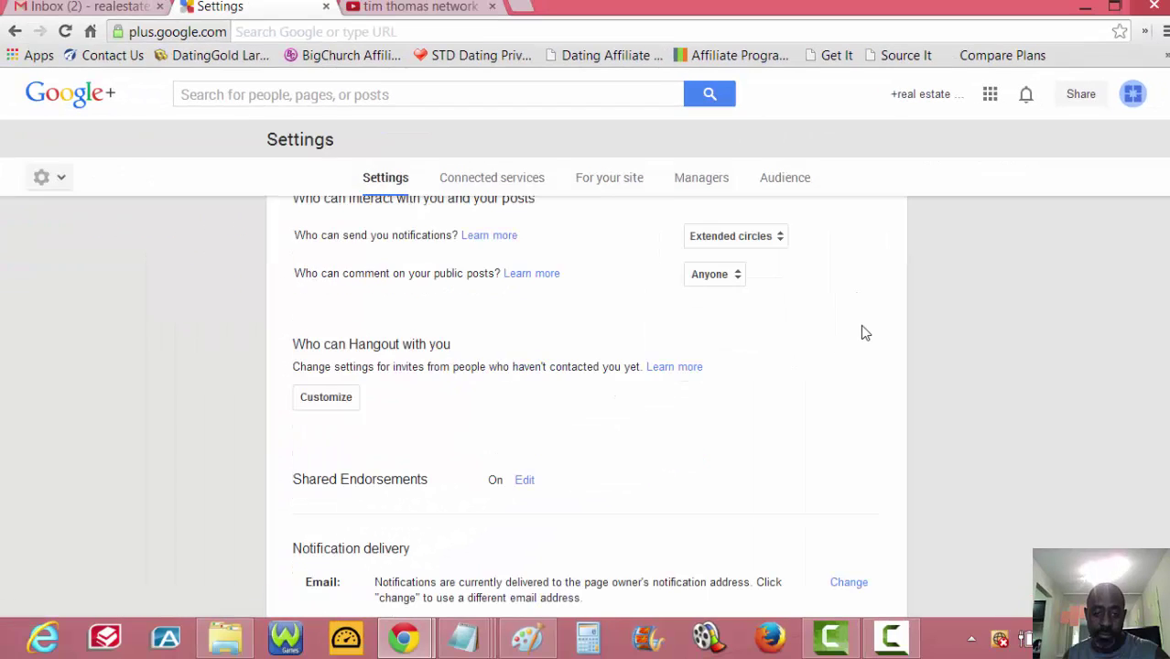
scroll(863, 332, down, 2)
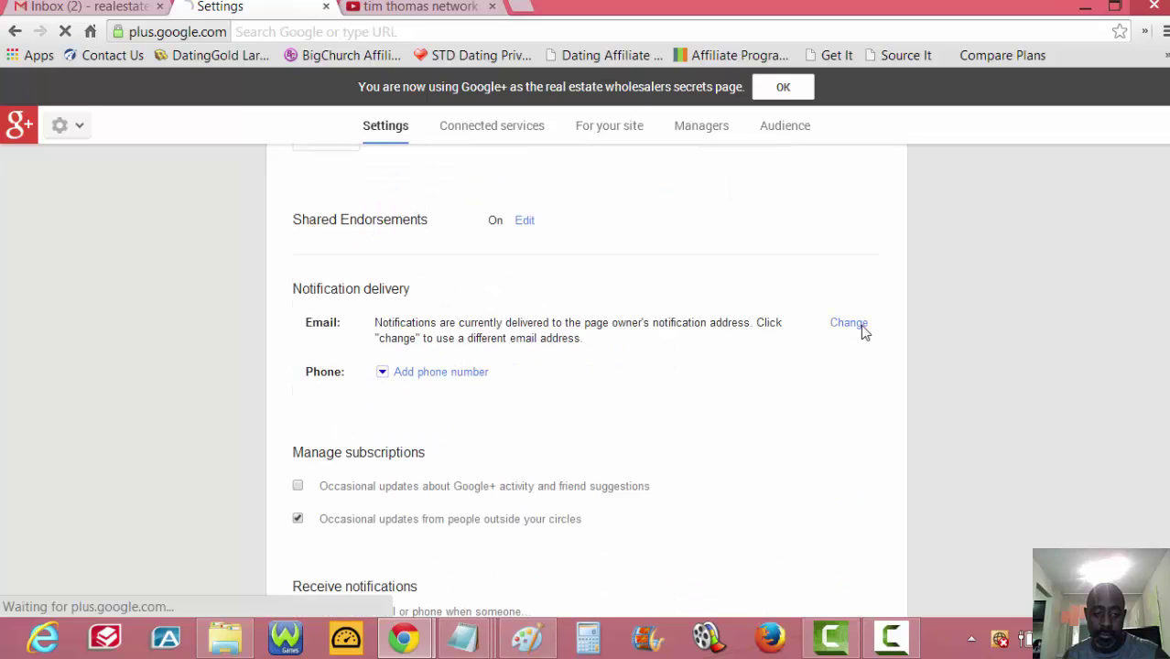
scroll(864, 332, down, 1)
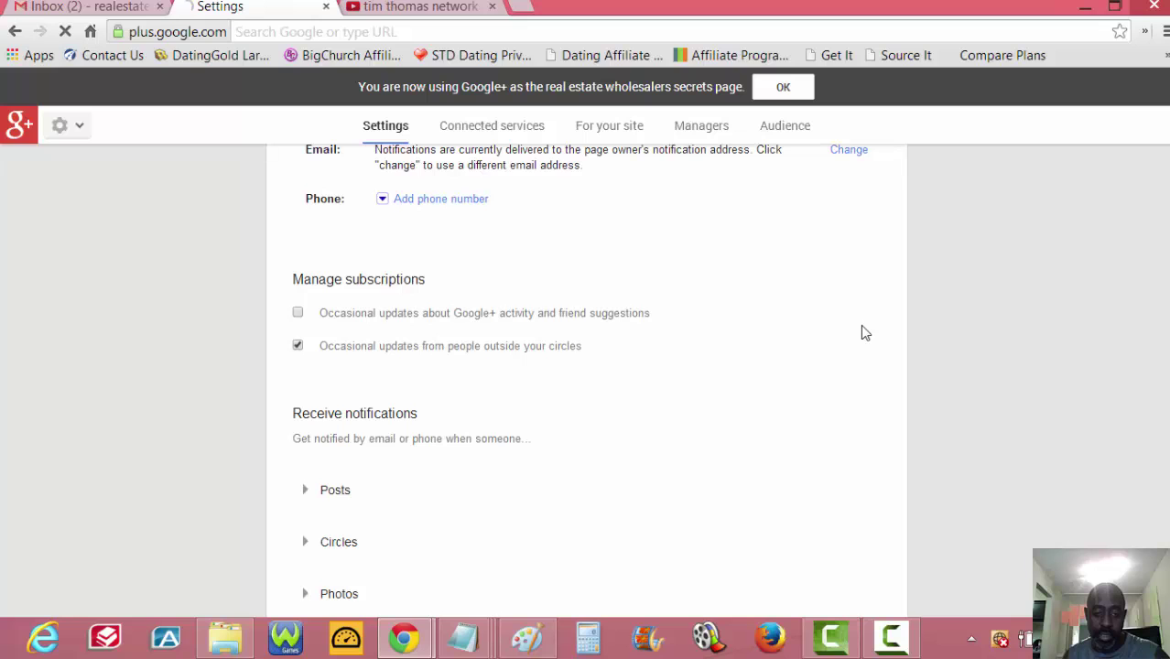
scroll(864, 332, down, 3)
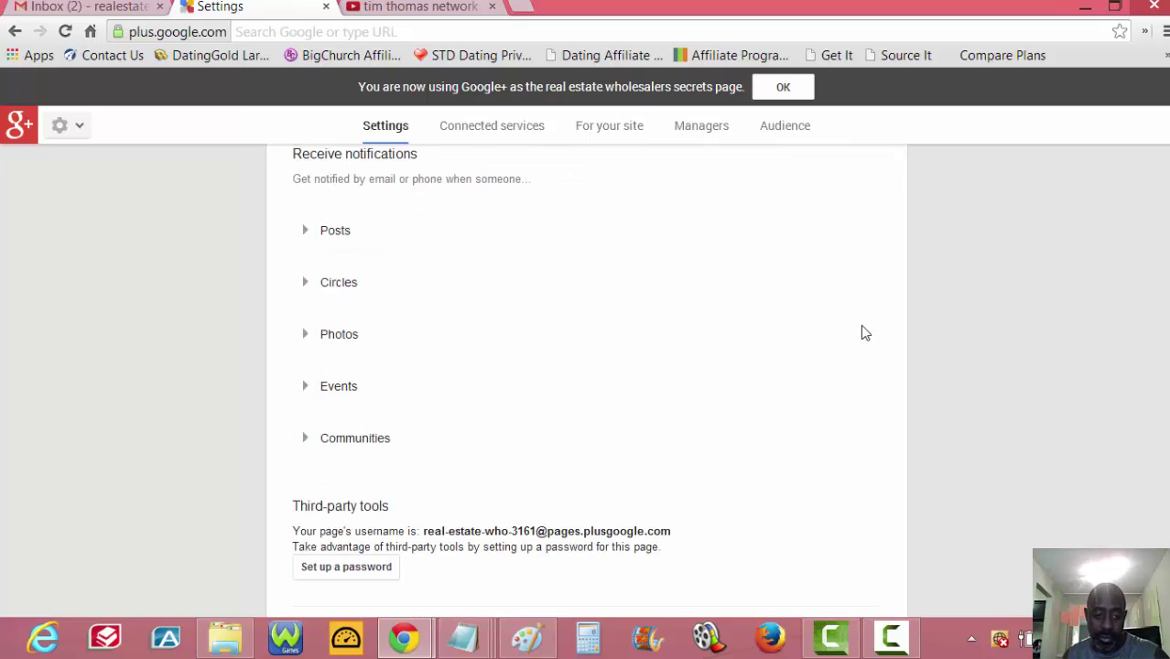
scroll(864, 332, down, 4)
scroll(864, 332, down, 3)
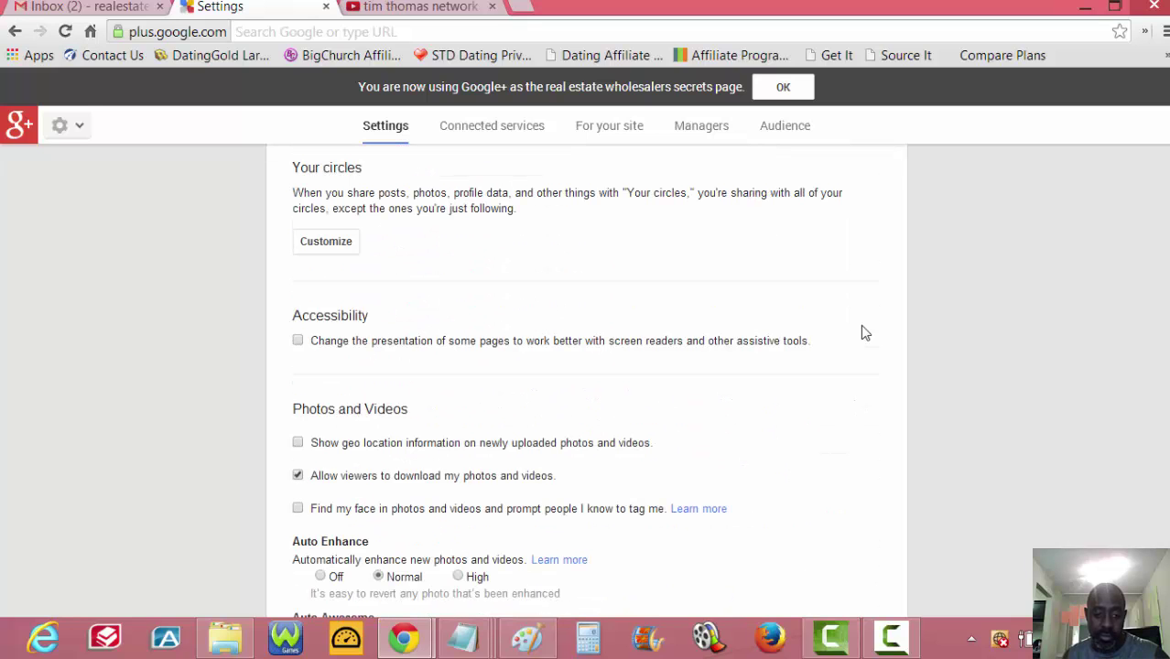
scroll(864, 332, down, 7)
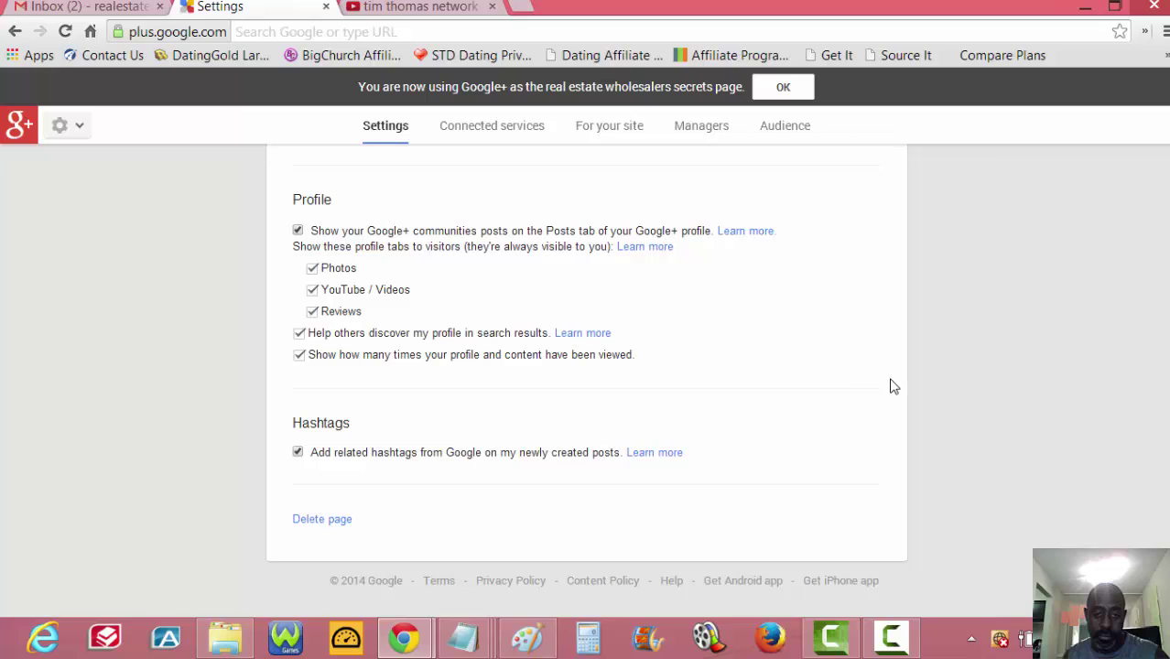
scroll(550, 391, up, 7)
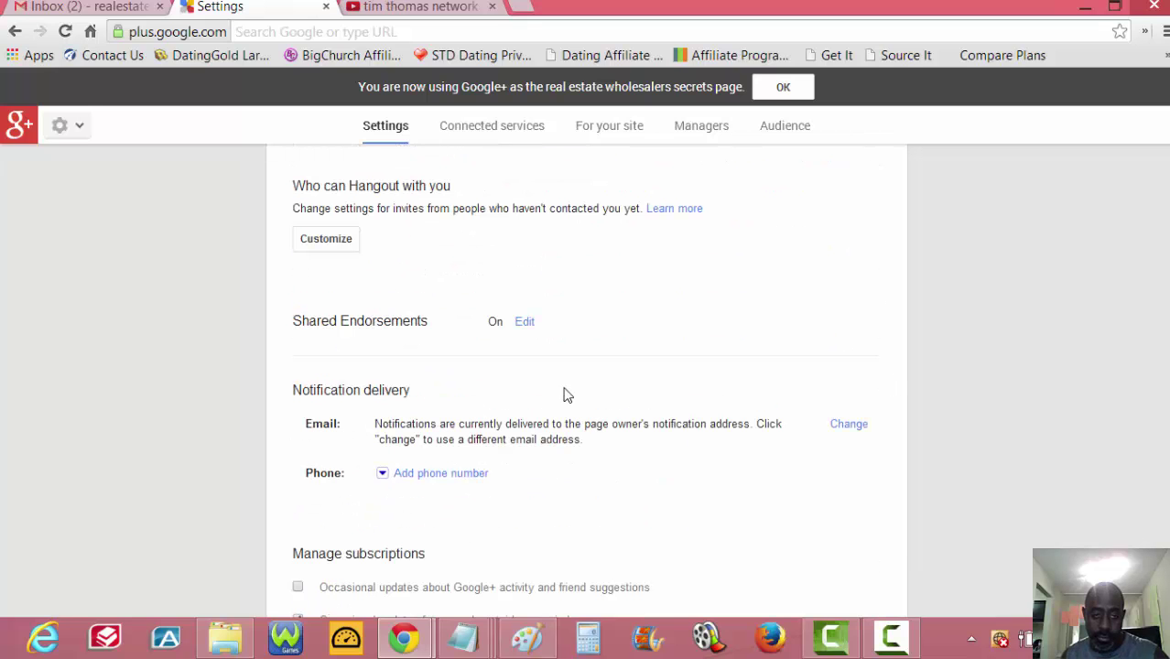
scroll(577, 396, up, 2)
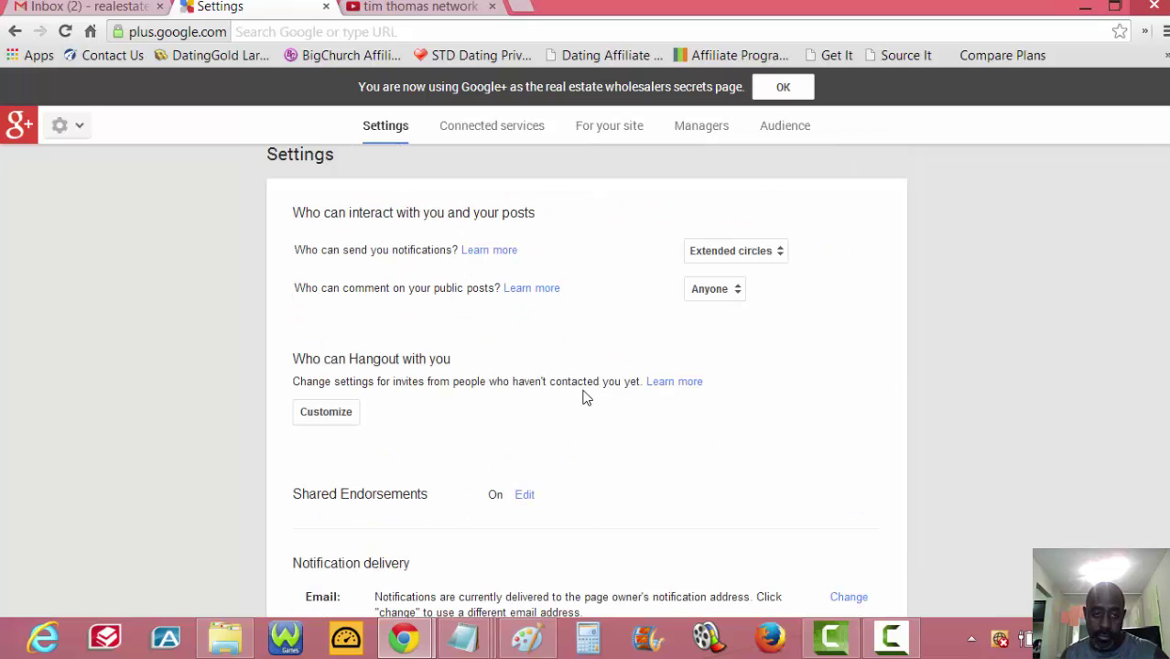
scroll(581, 397, up, 1)
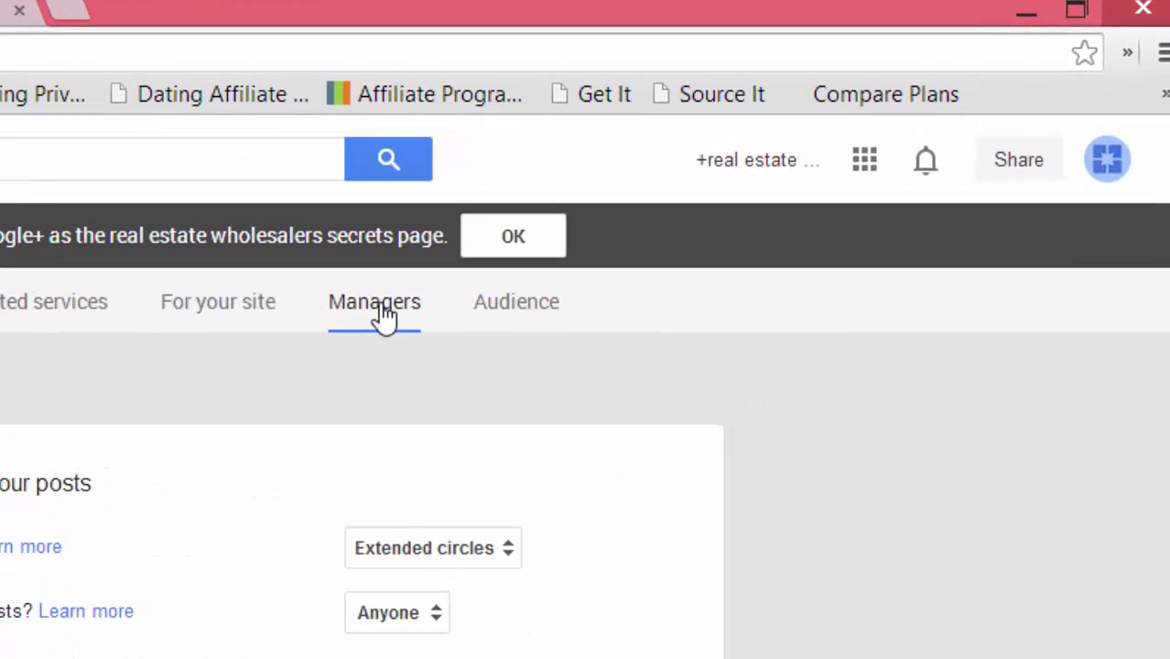
- On the Managers tab, start adding a manager and enter the invitee's e-mail address
click(384, 315)
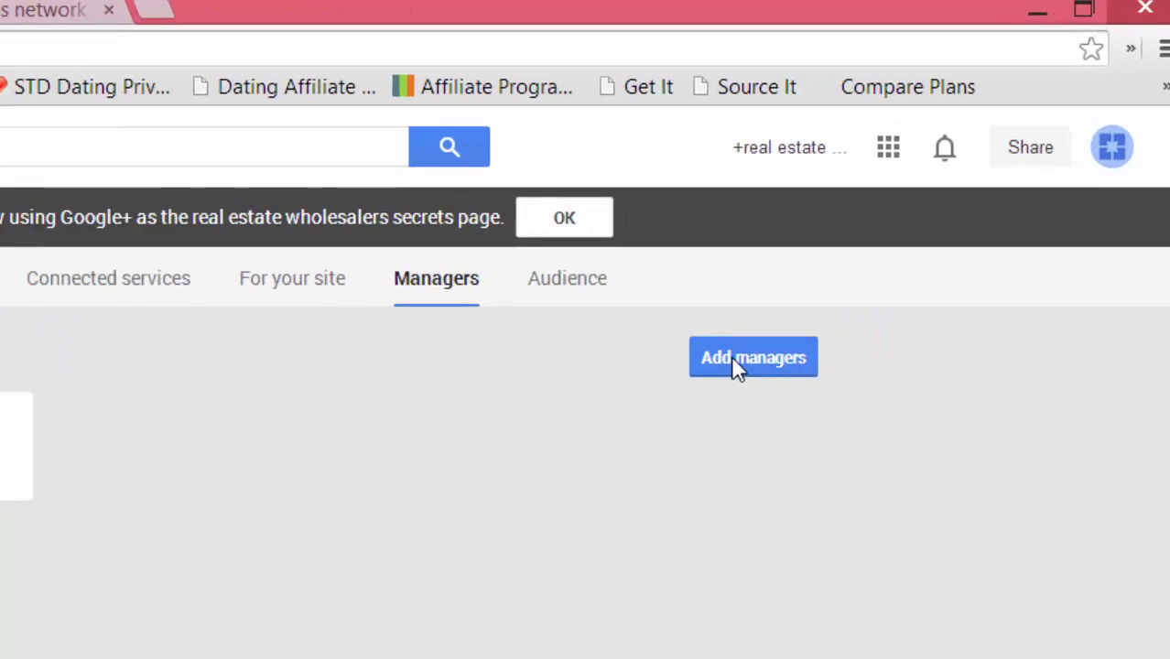
click(737, 359)
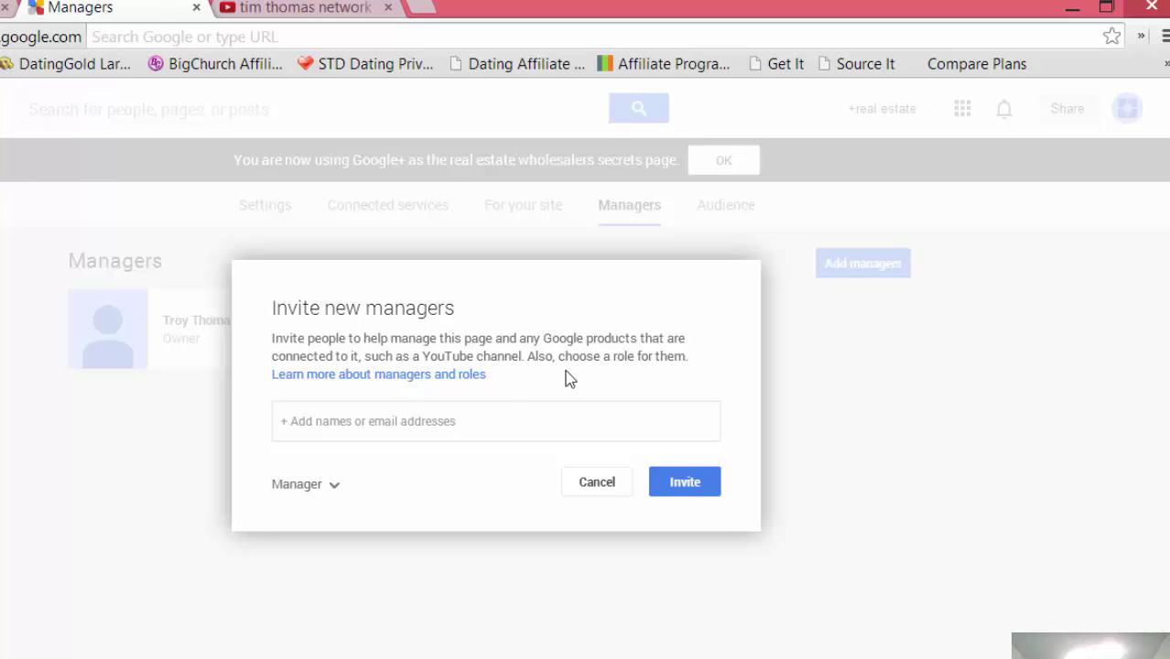
click(378, 425)
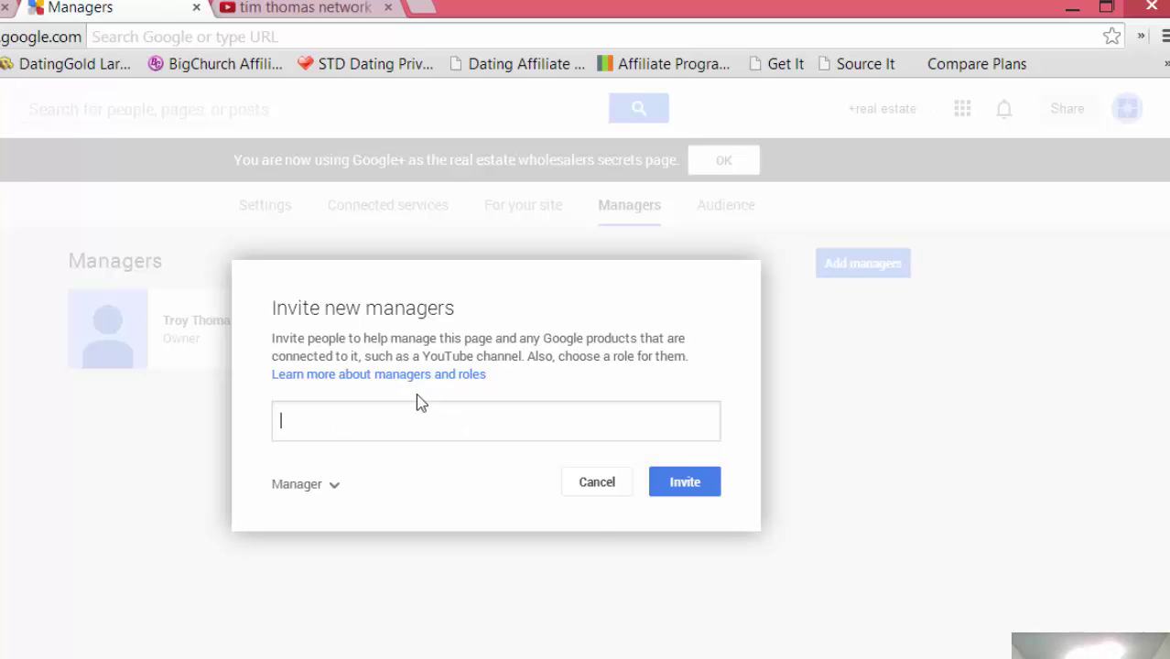
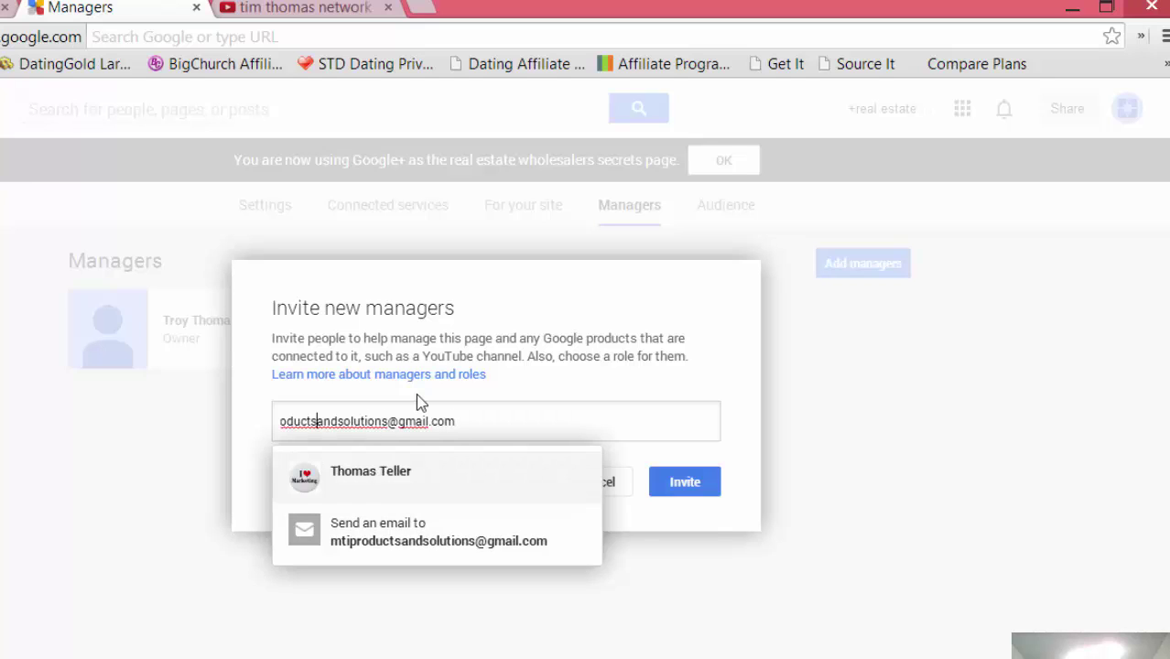
key(Left)
key(Left)
key(Left)
key(Left)
key(Left)
key(Left)
key(Left)
key(Left)
key(Left)
key(Left)
key(Left)
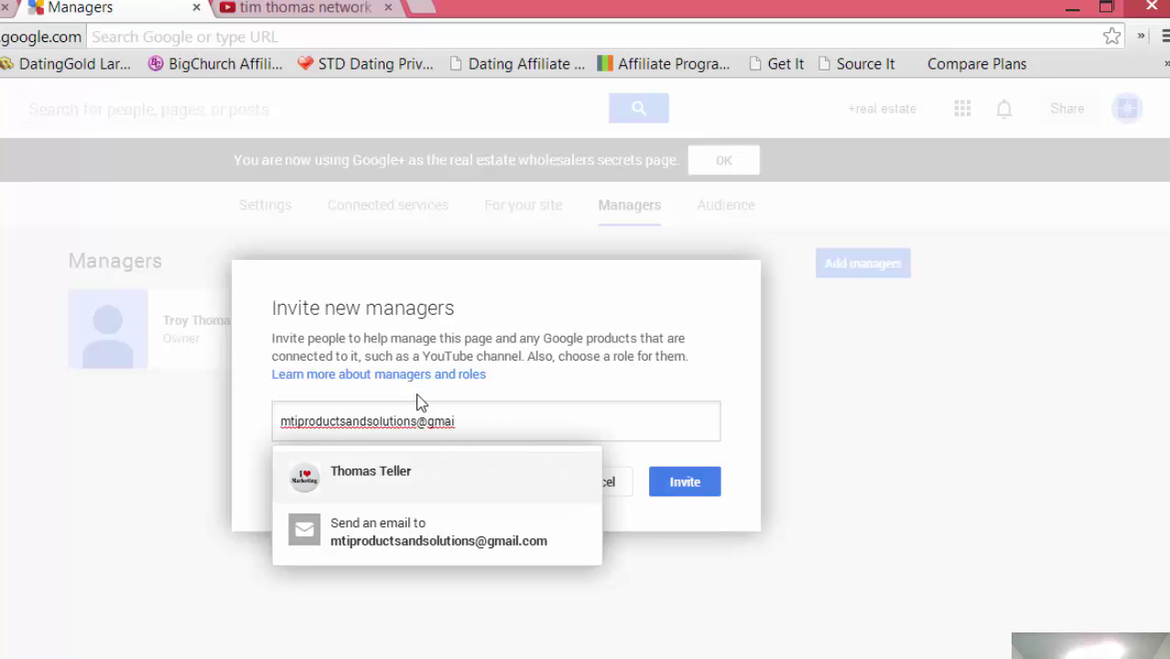
key(Right)
key(Right)
key(Right)
key(Right)
key(Right)
key(Right)
key(Right)
key(Right)
key(Right)
key(Right)
key(Right)
key(Right)
key(Right)
key(Right)
key(Right)
key(Right)
key(Right)
key(Right)
key(Right)
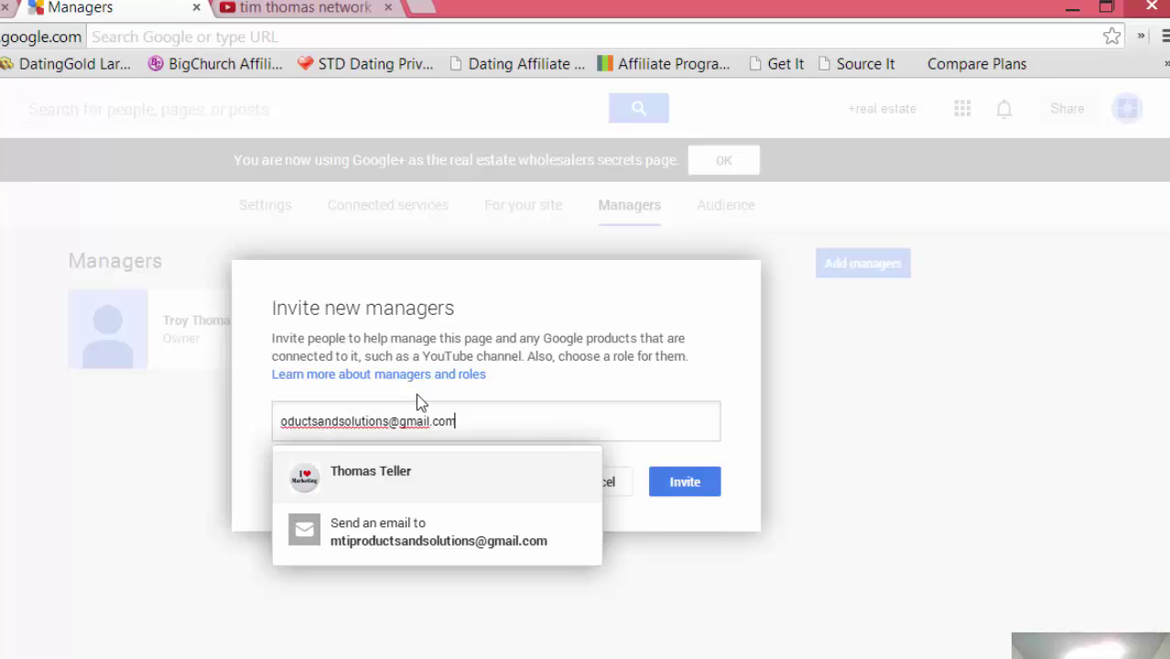
key(ctrl+a)
key(BackSpace)
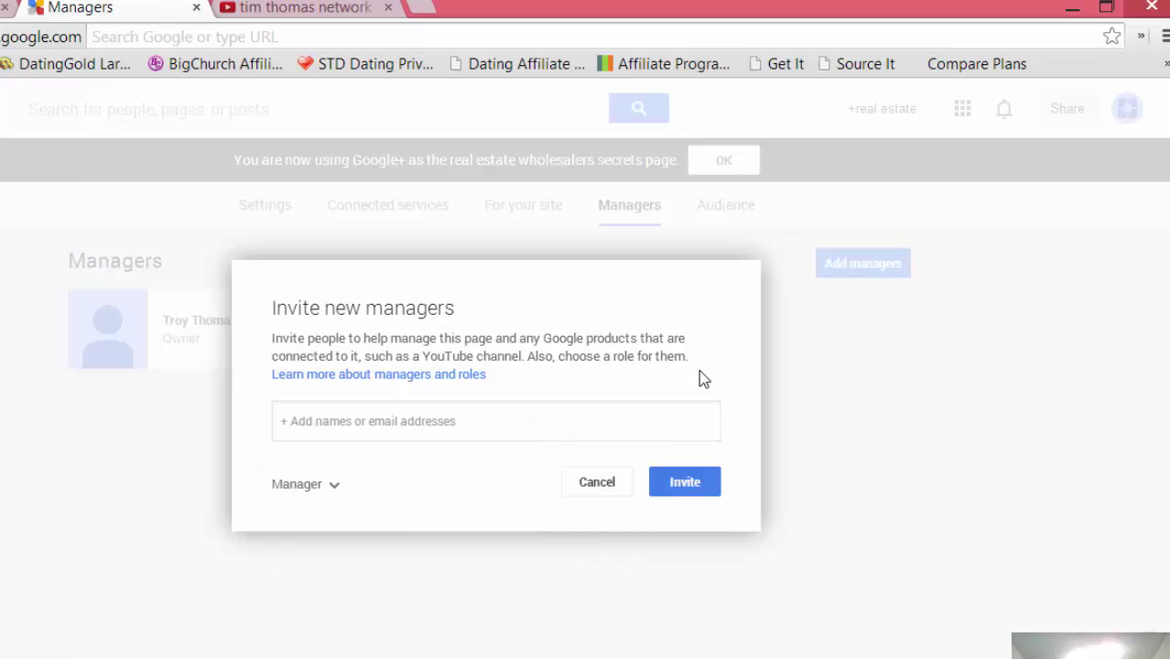
- Re-enter the invitee's e-mail, pick the suggested account, and send the Manager invitation
click(476, 428)
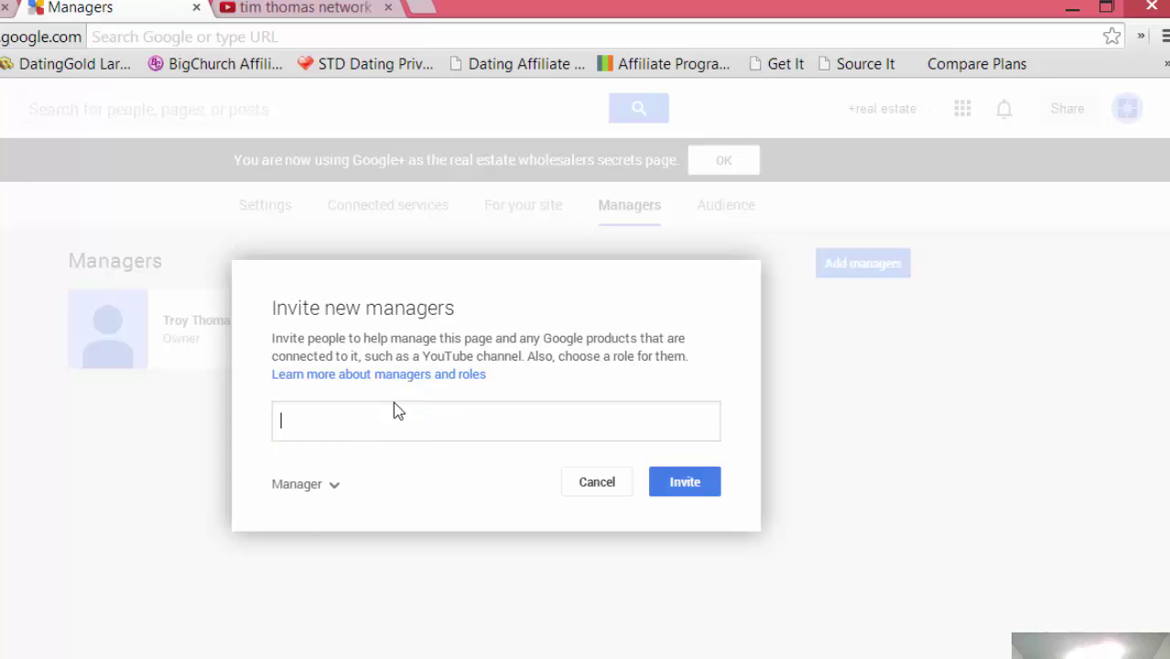
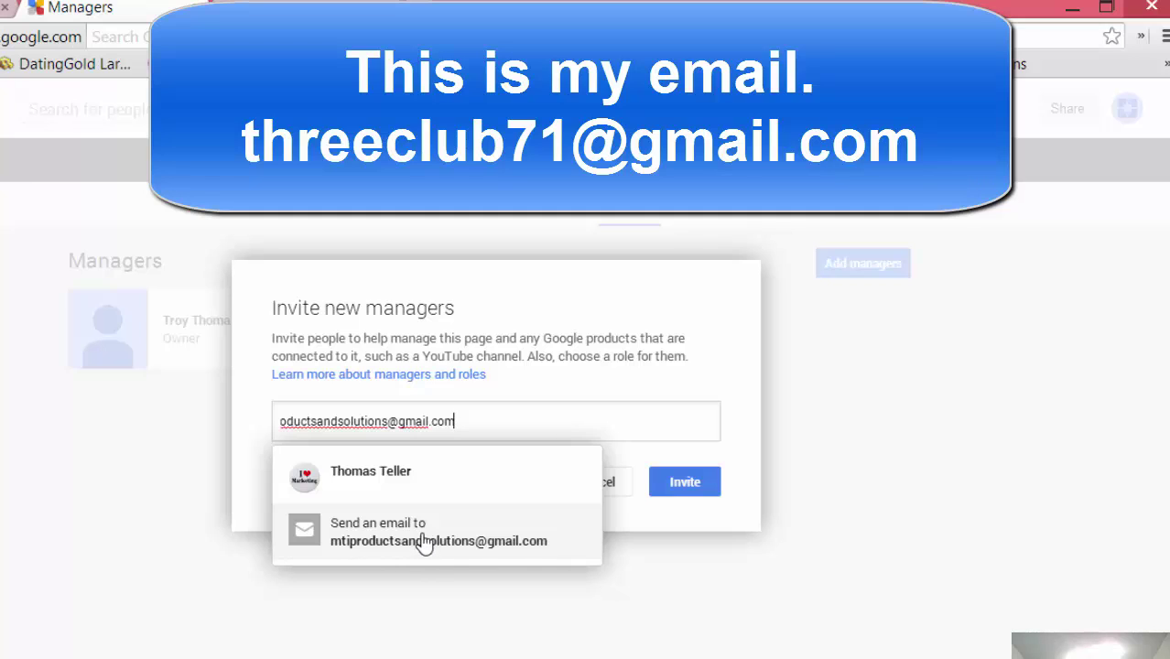
click(423, 541)
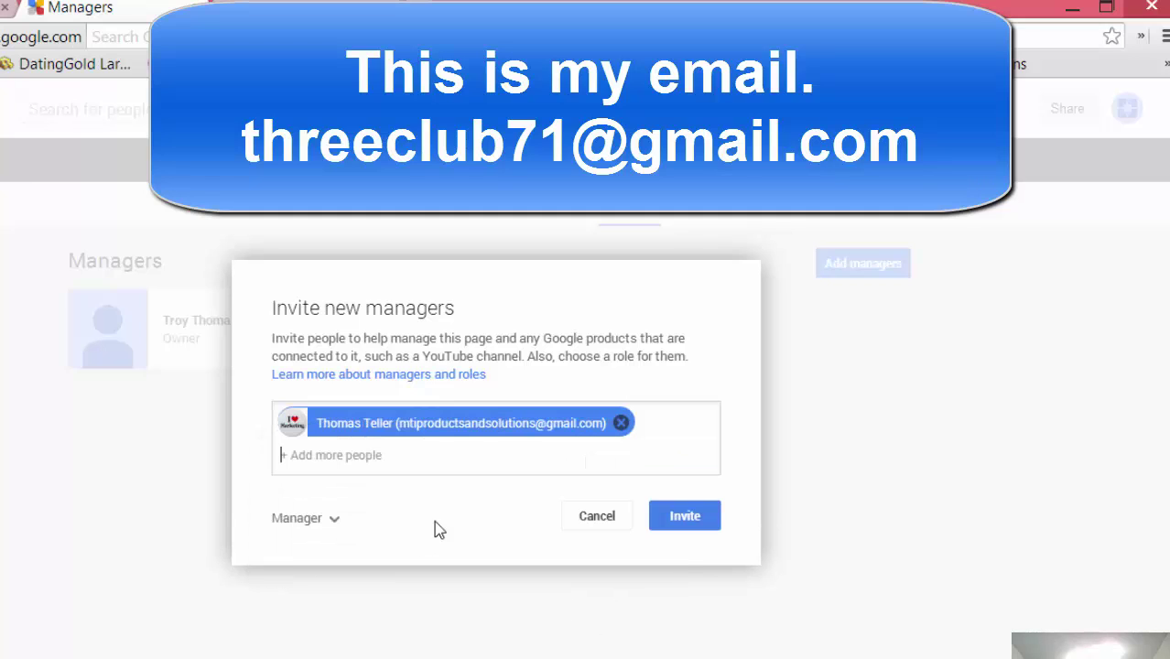
click(684, 517)
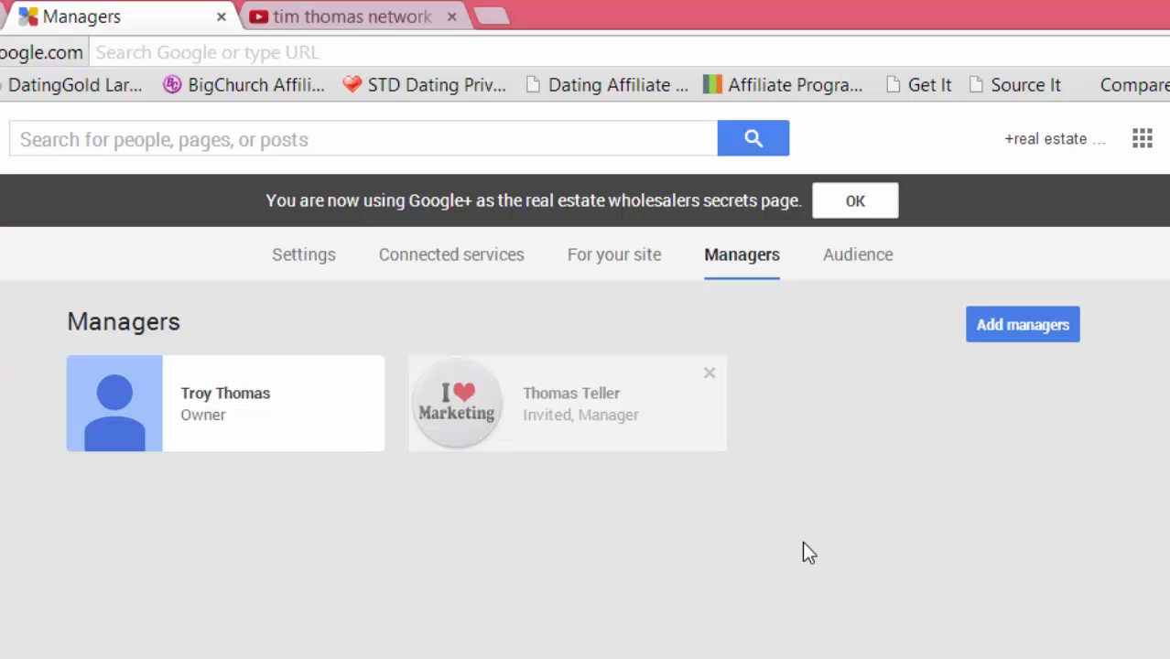
- Sign out of the current Google account on YouTube, closing the duplicate sign-in tab
click(1151, 110)
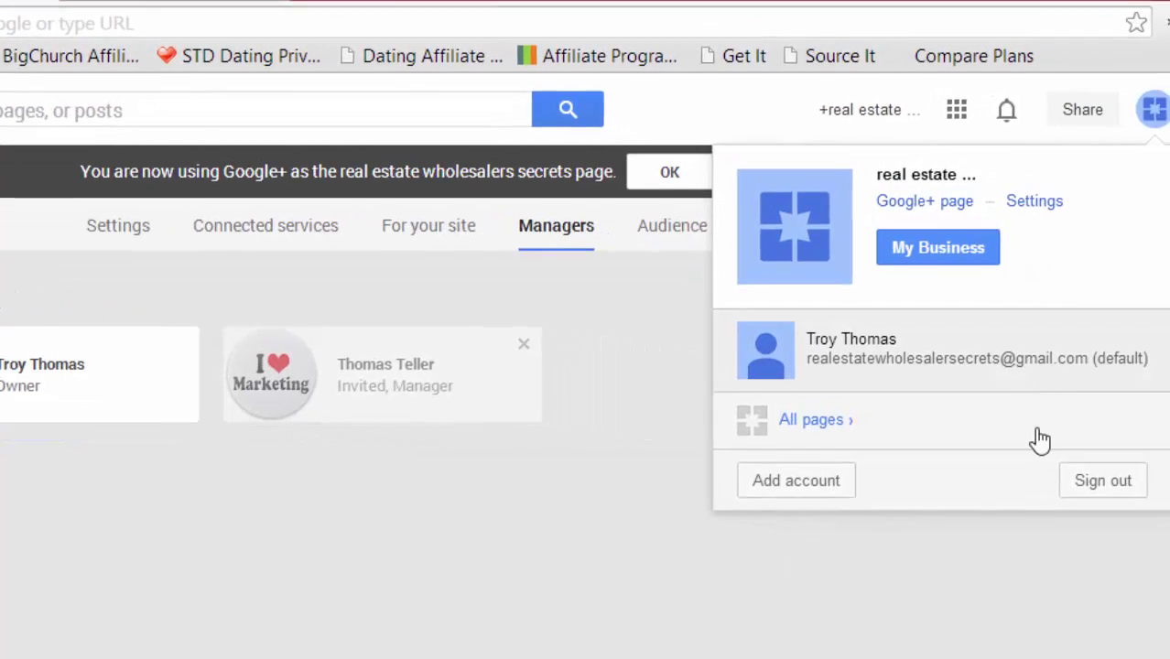
click(1057, 475)
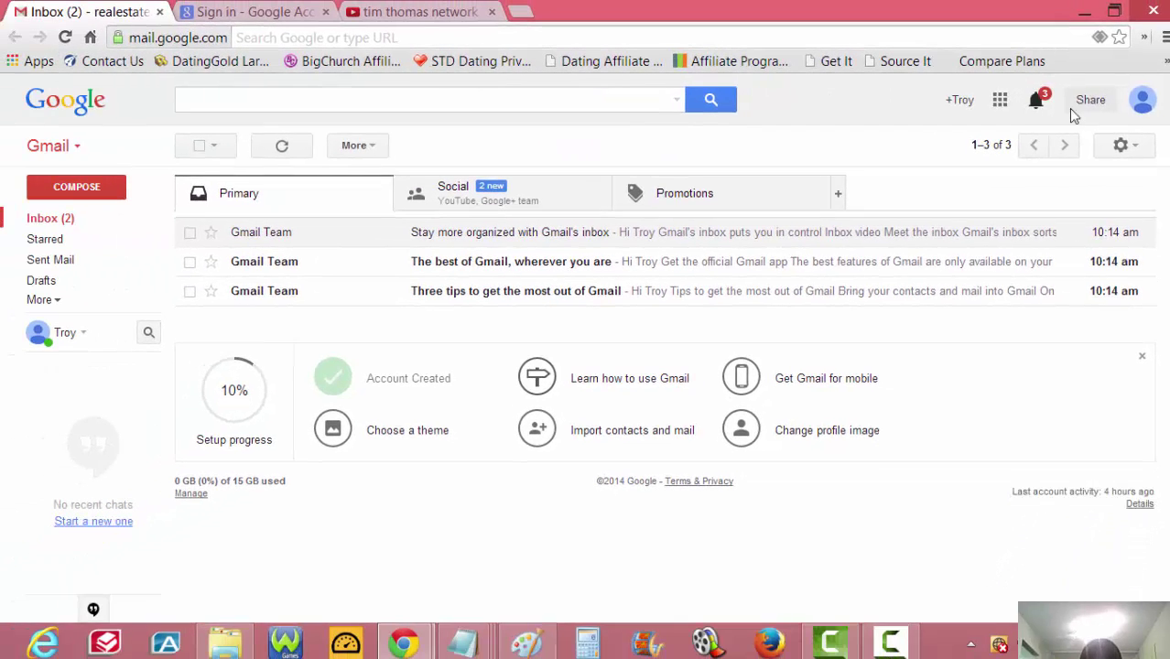
click(1142, 103)
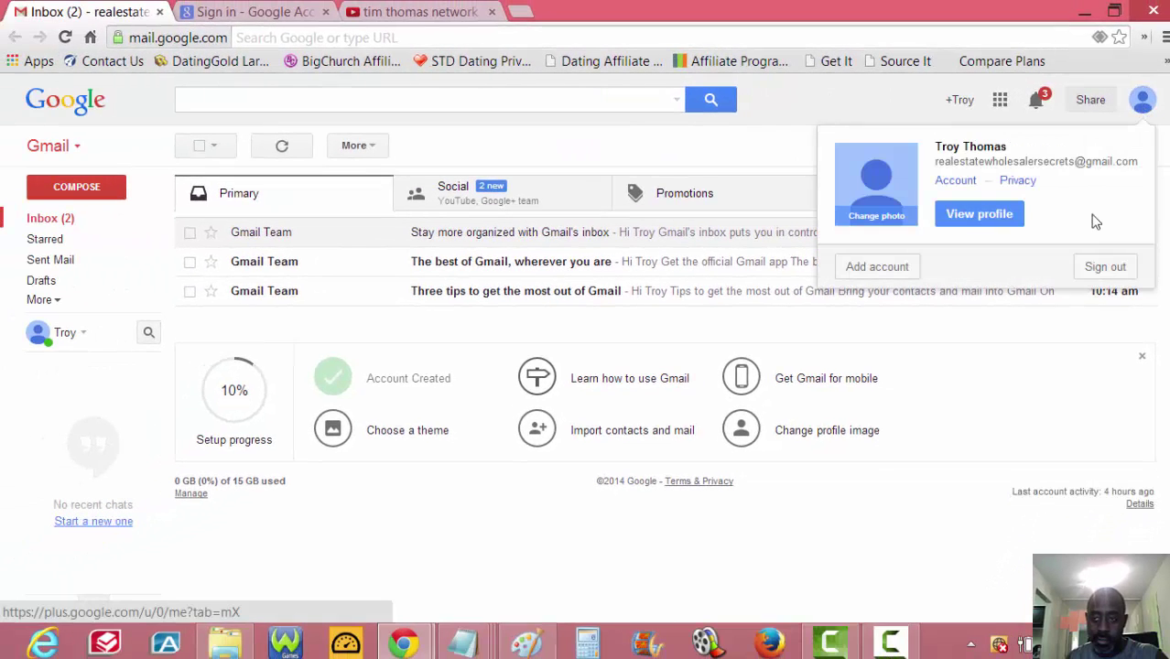
click(1103, 268)
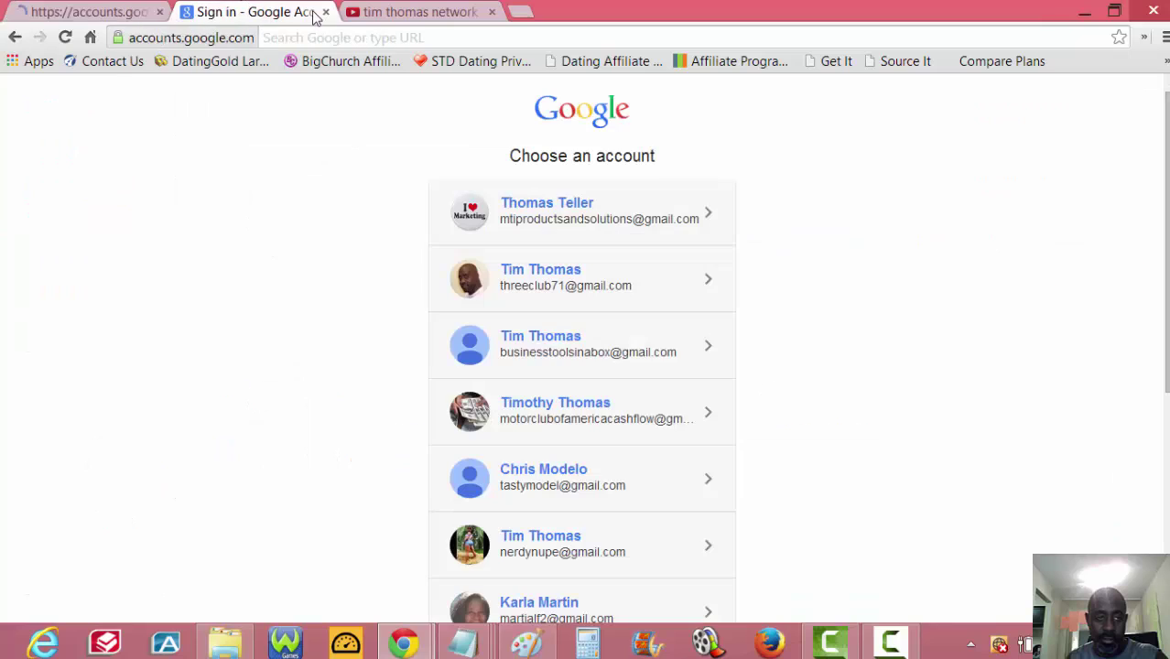
click(326, 12)
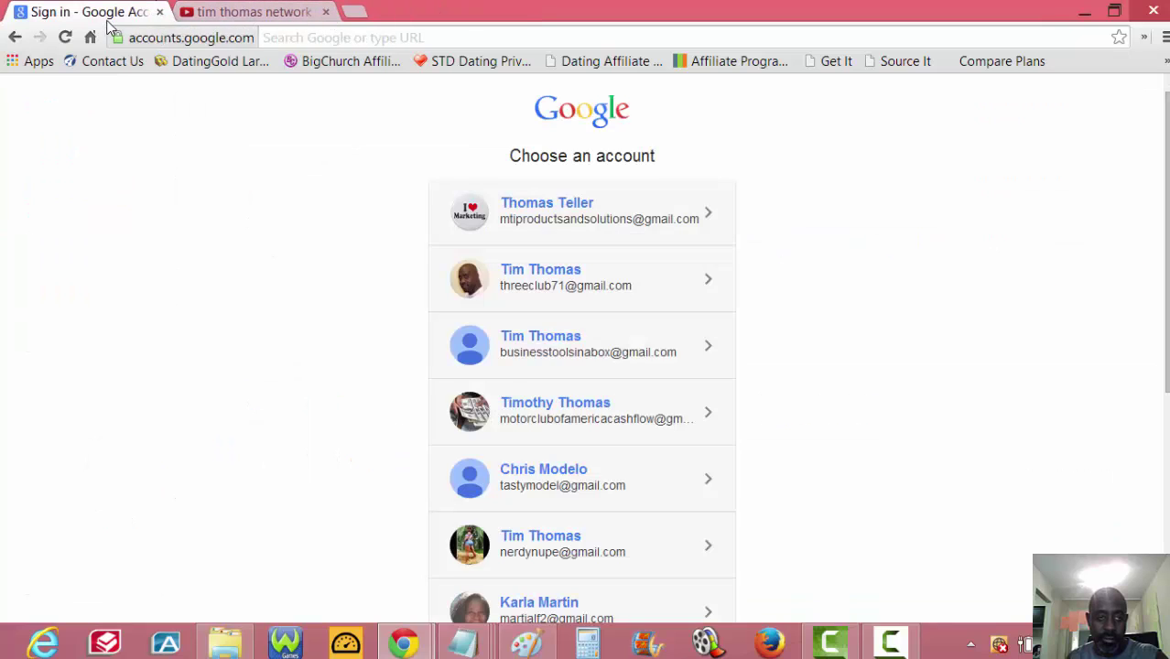
click(266, 15)
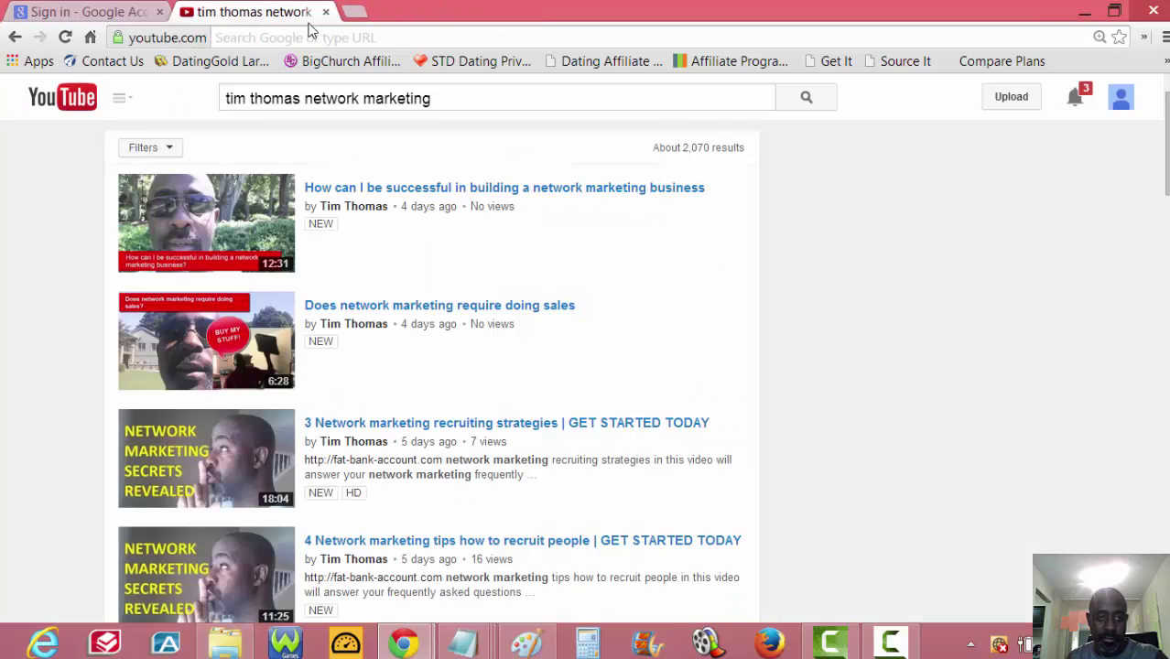
click(144, 18)
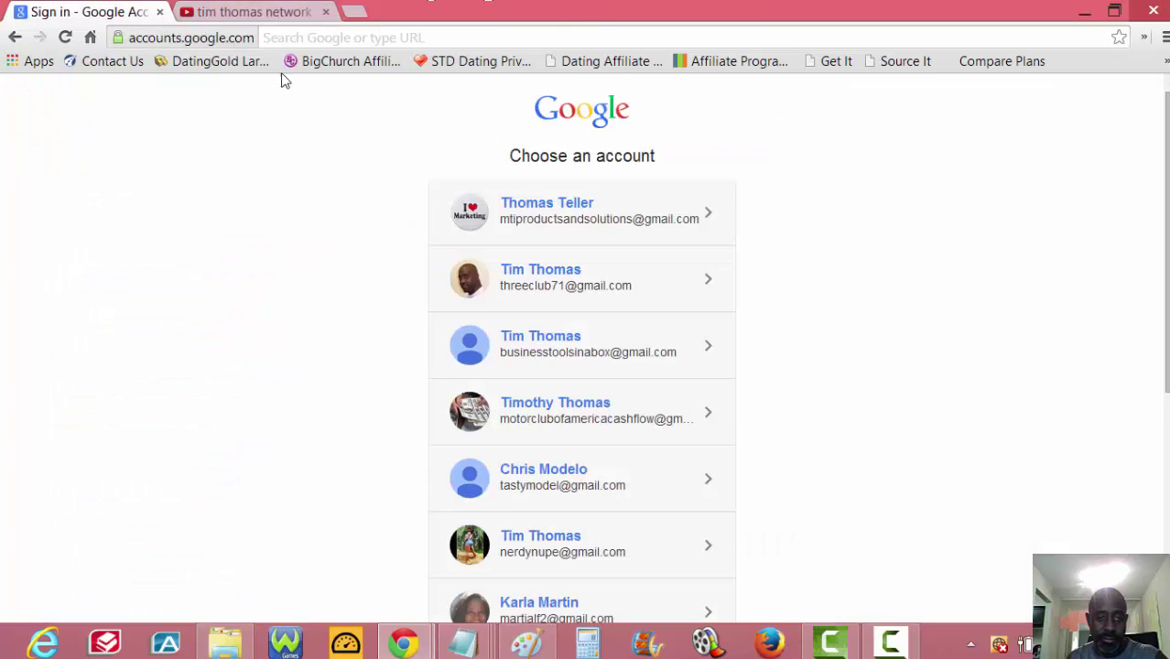
click(289, 12)
click(1121, 101)
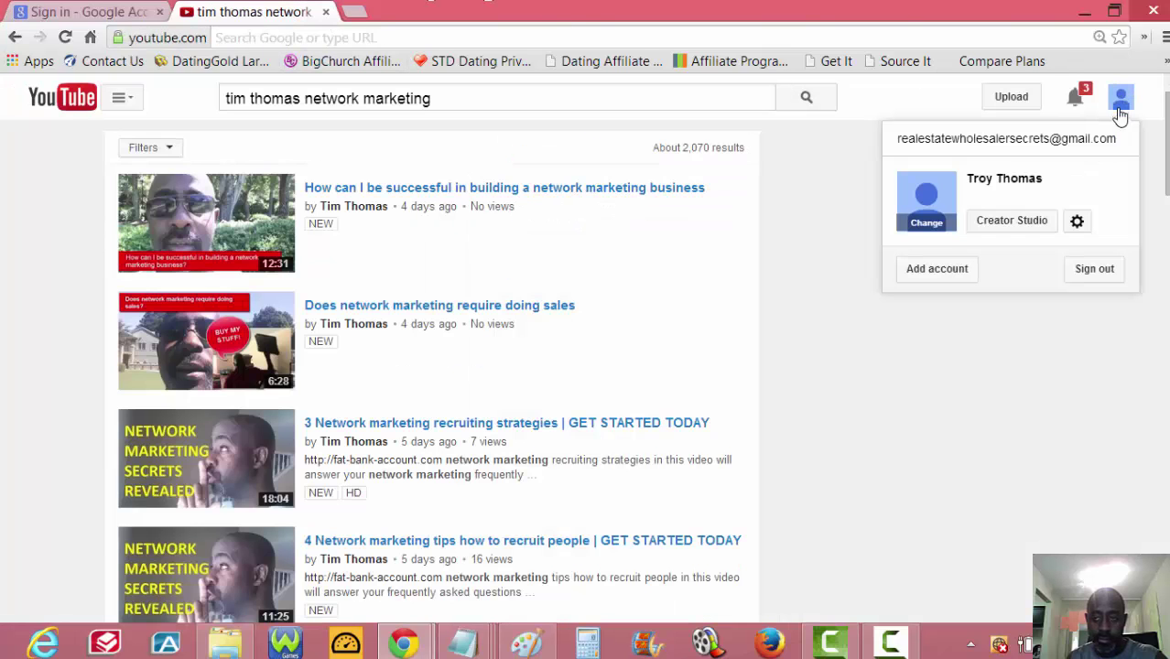
click(1105, 276)
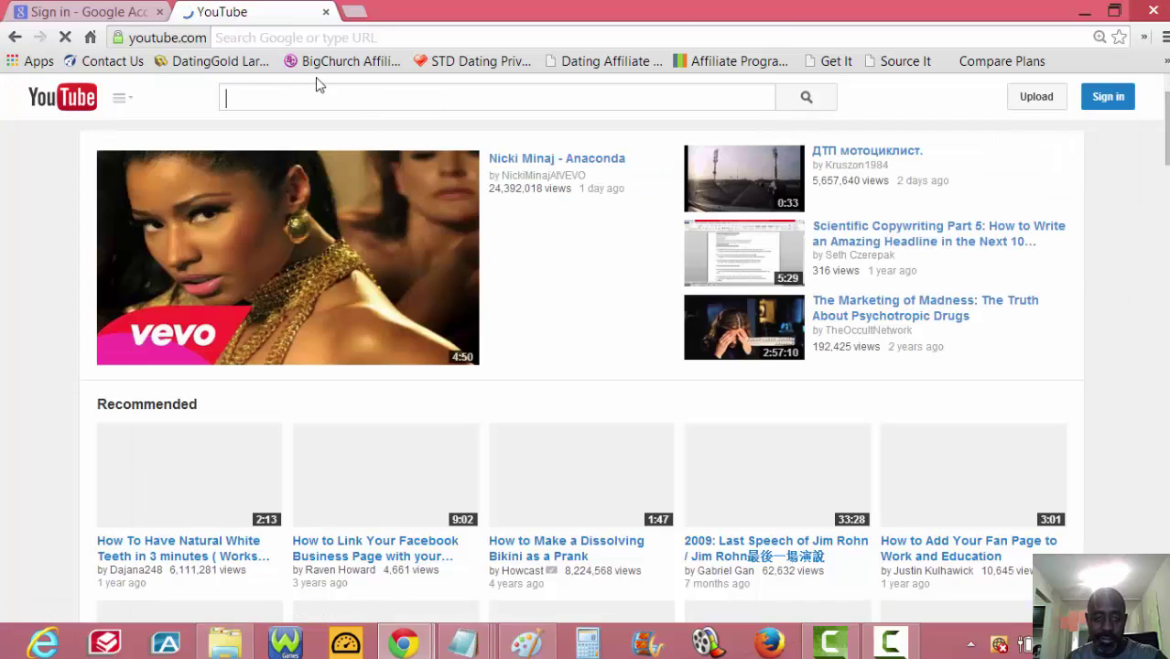
- In the account chooser, sign in as the invited account with its password
click(109, 12)
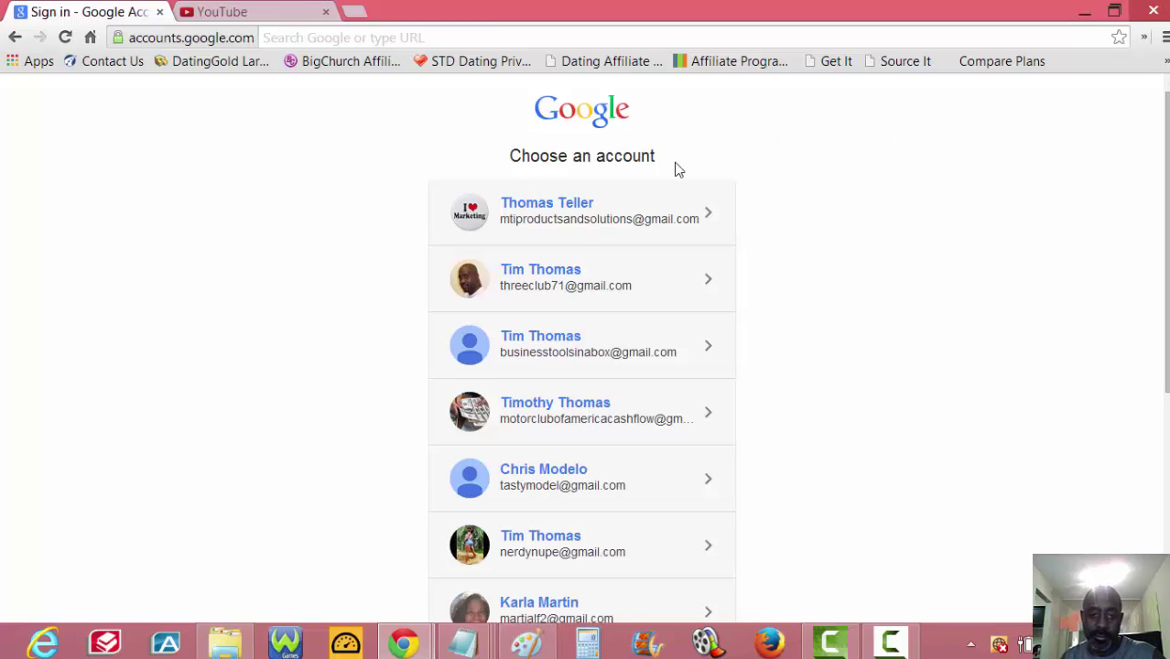
click(544, 218)
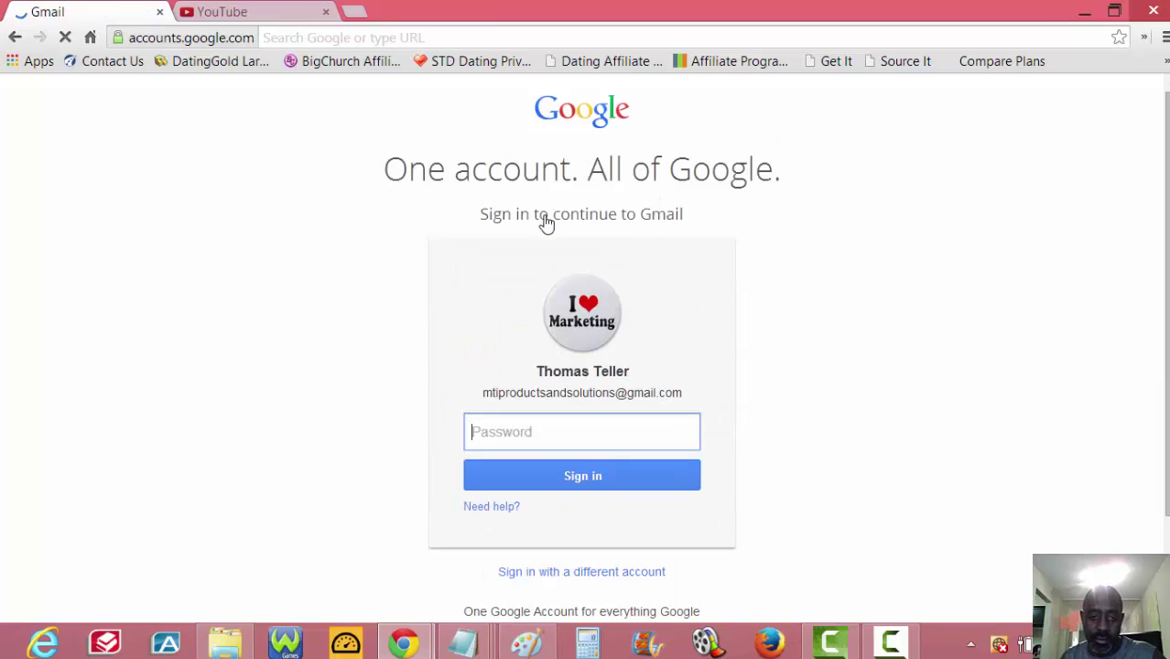
text(••)
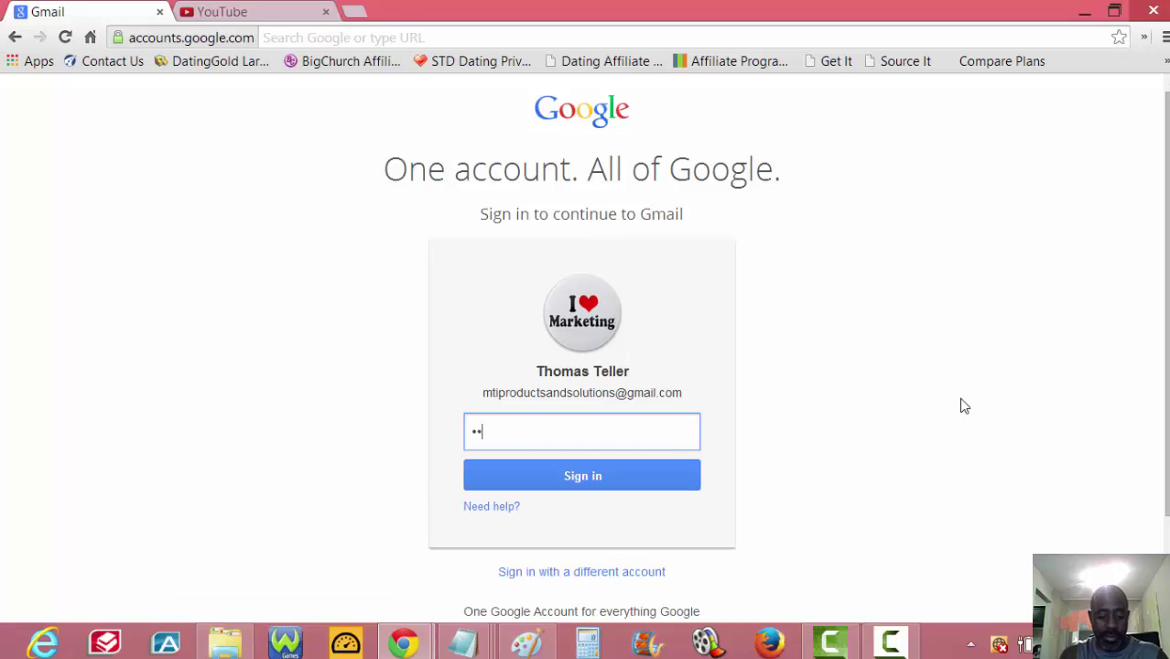
text(•••••)
key(Return)
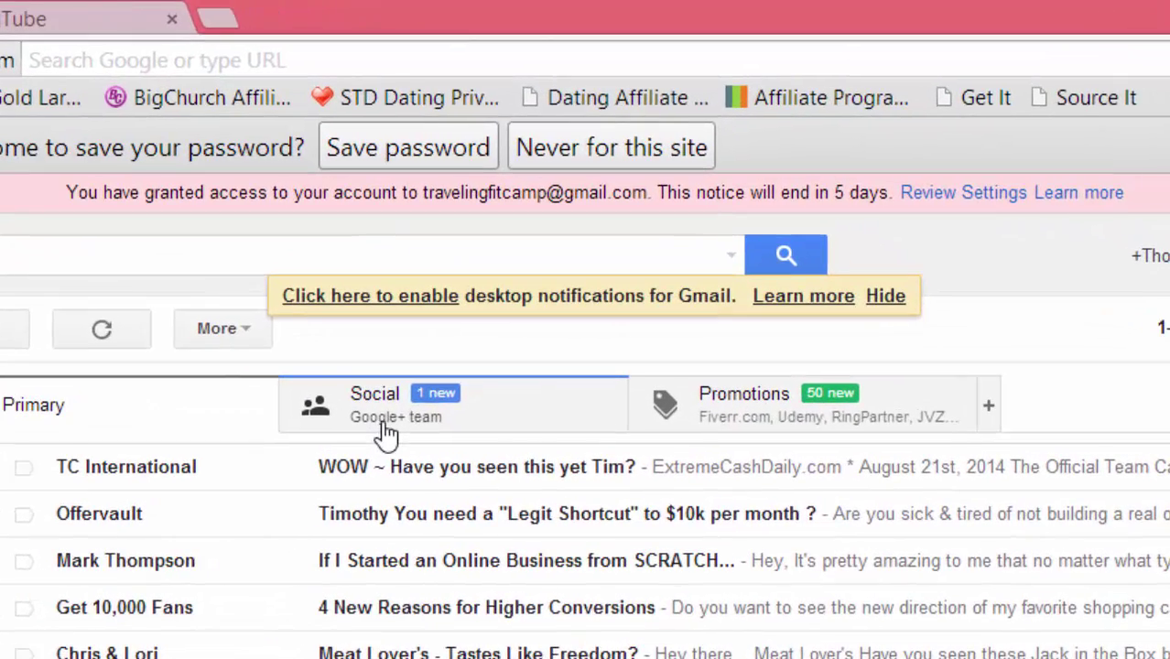
- Open the Google+ invitation email under Social and click Become a manager
click(384, 425)
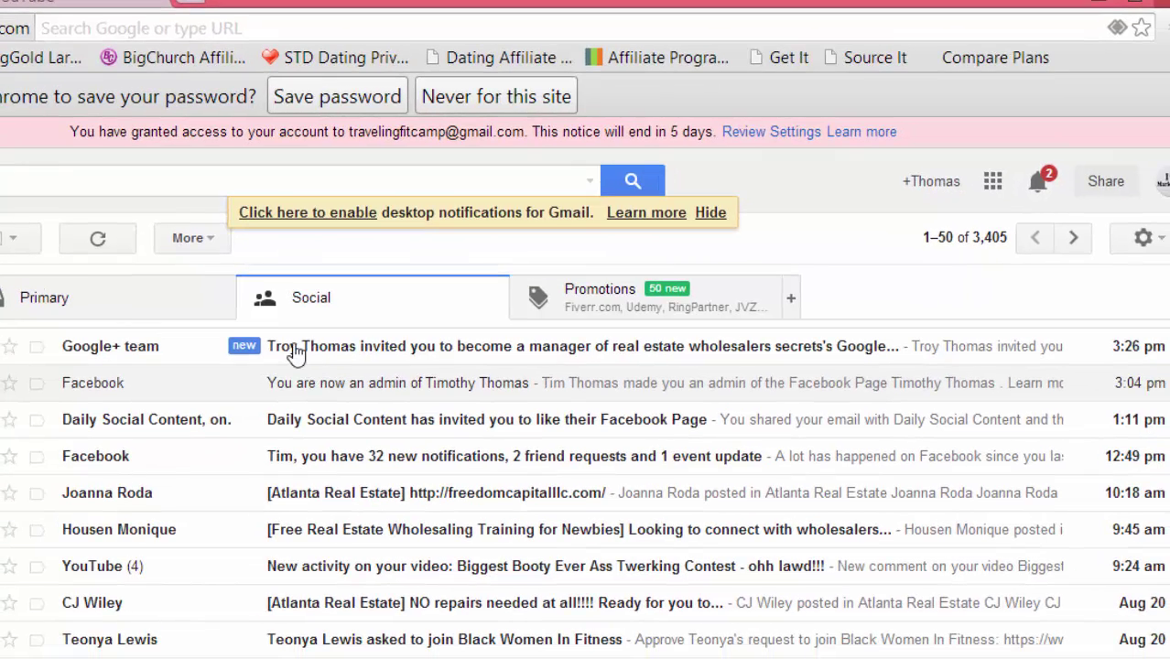
click(342, 356)
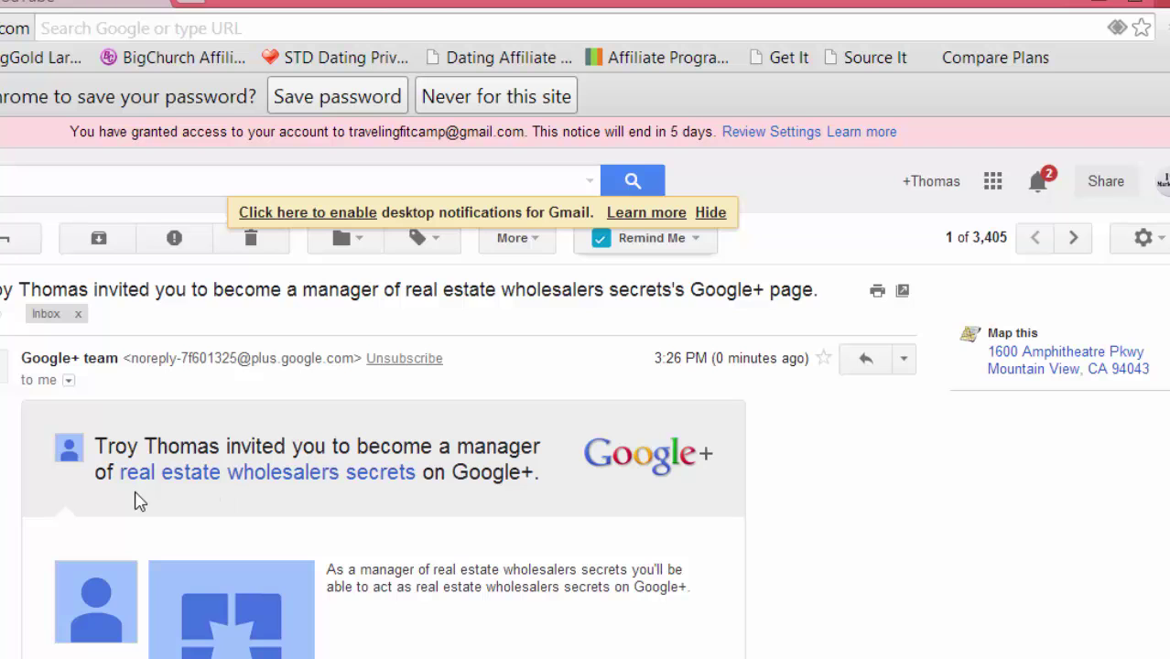
scroll(449, 483, down, 2)
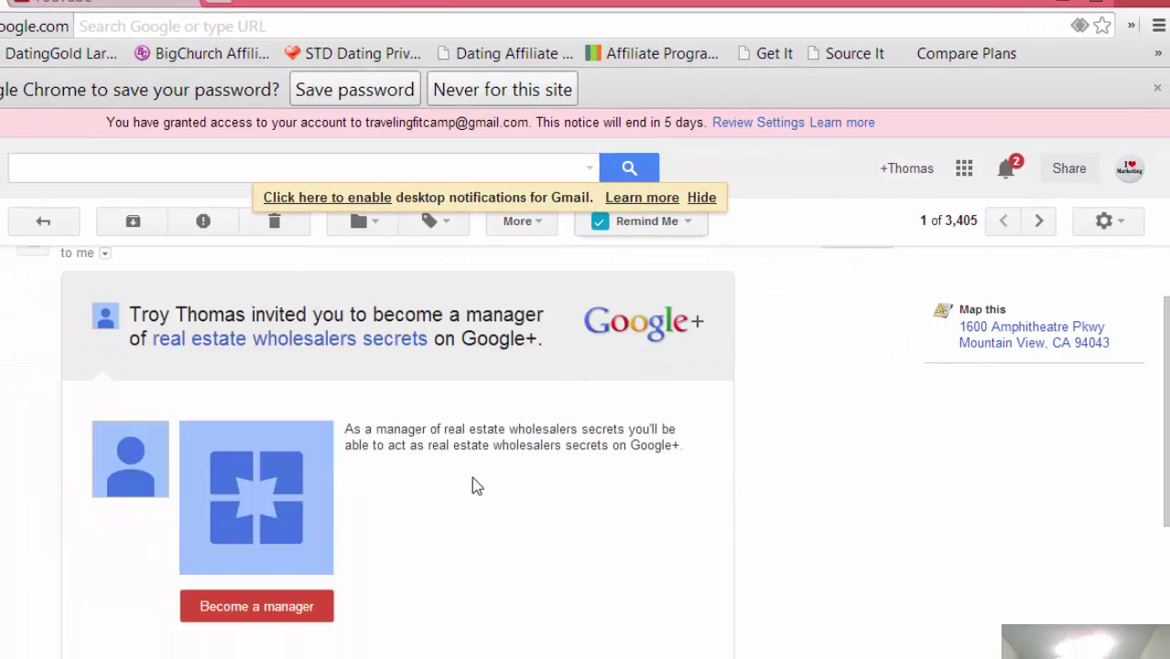
scroll(475, 490, down, 2)
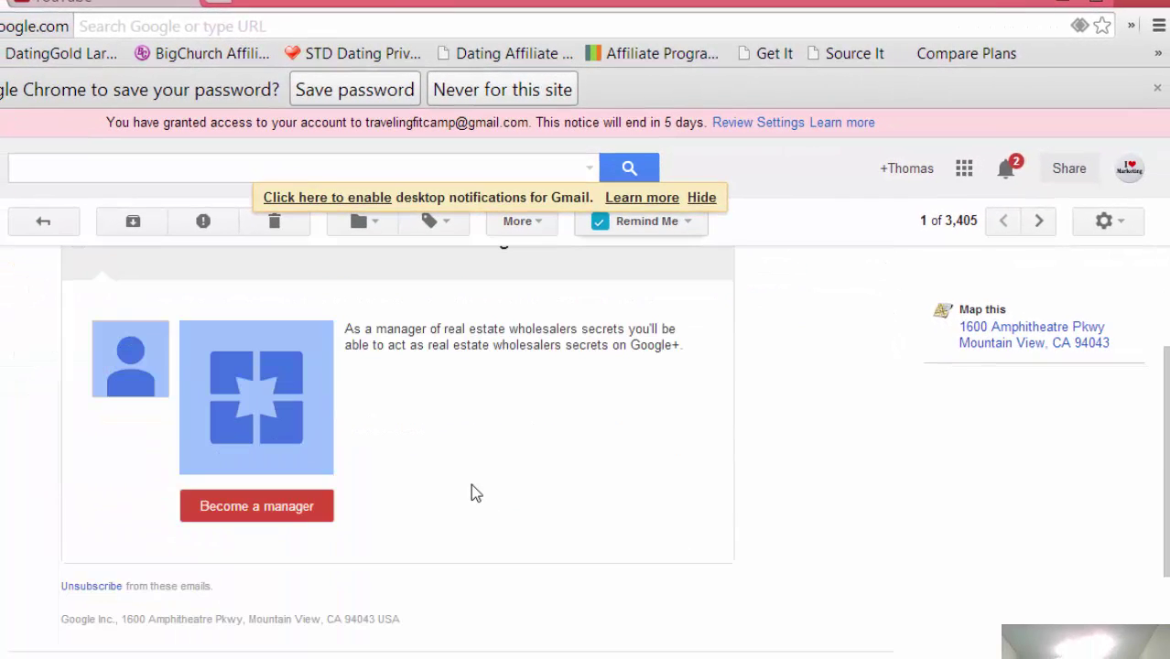
click(252, 509)
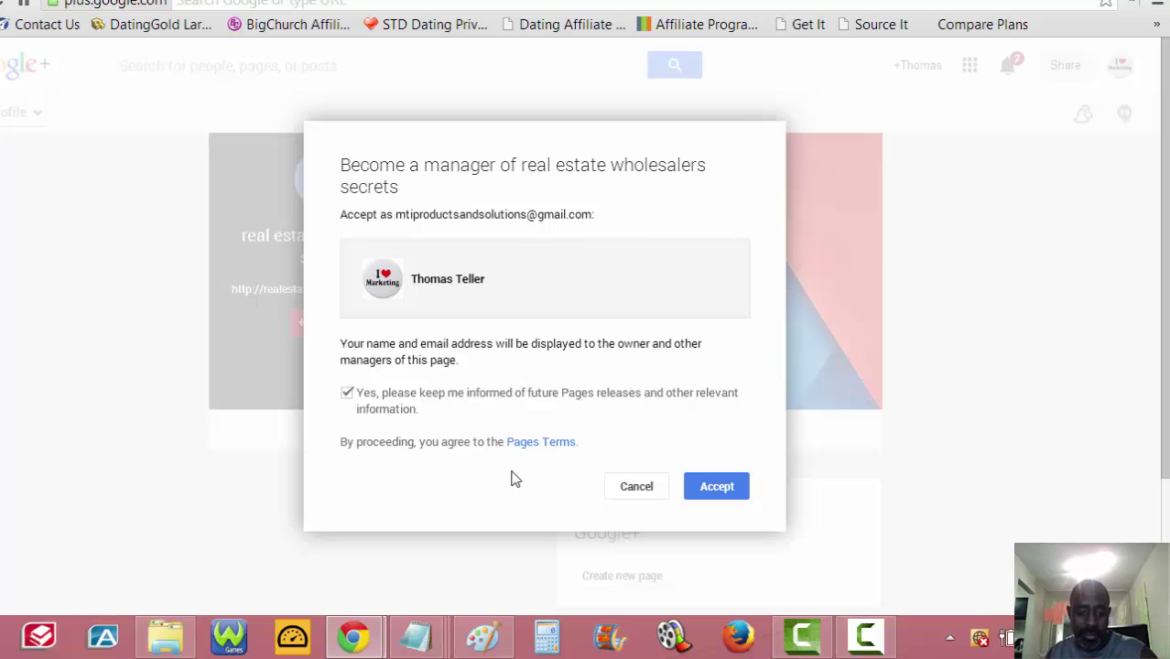
- Accept the invitation and choose Manage page for real estate wholesalers secrets
click(727, 486)
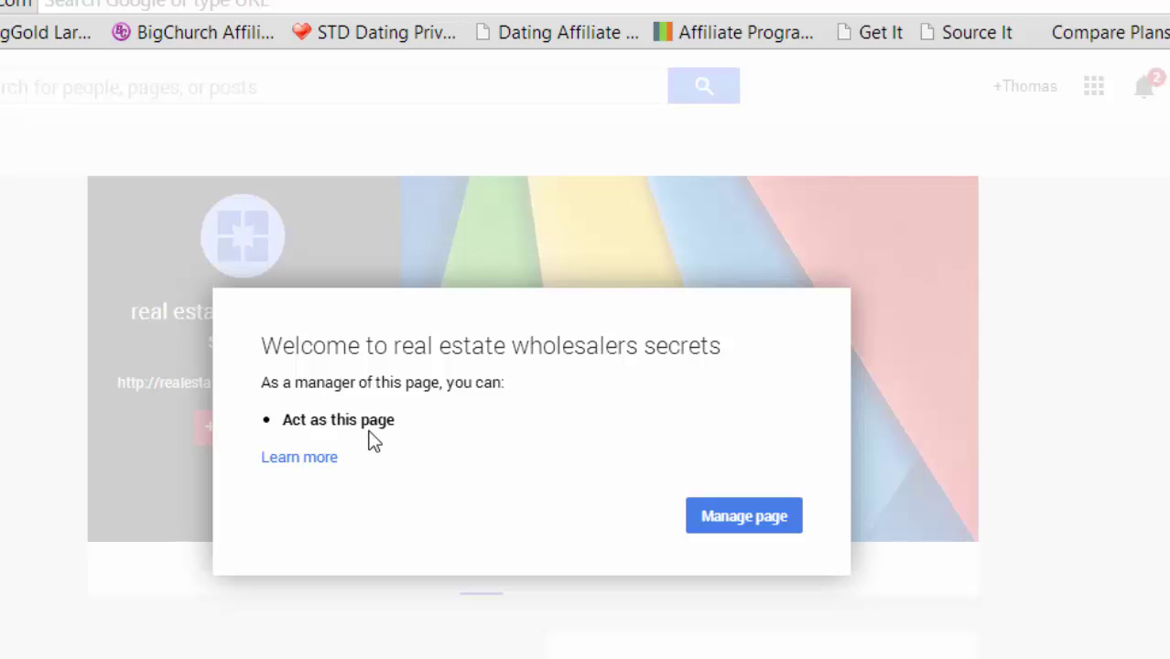
click(737, 518)
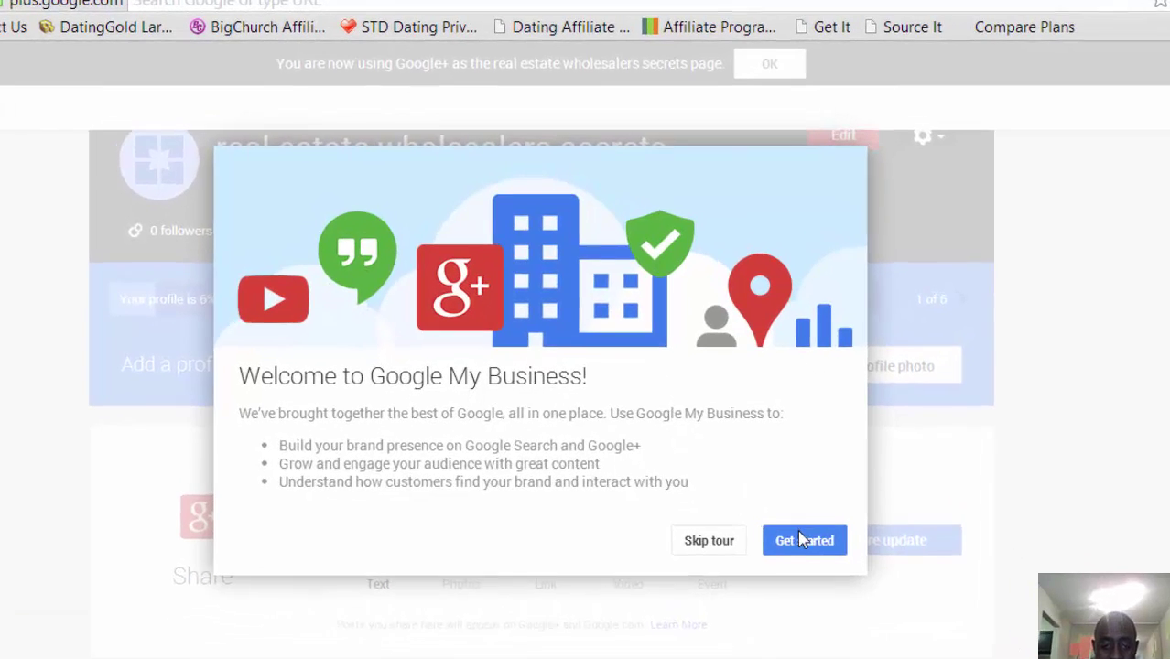
- Dismiss the welcome, scroll over the page dashboard, and open the gear options menu
click(803, 540)
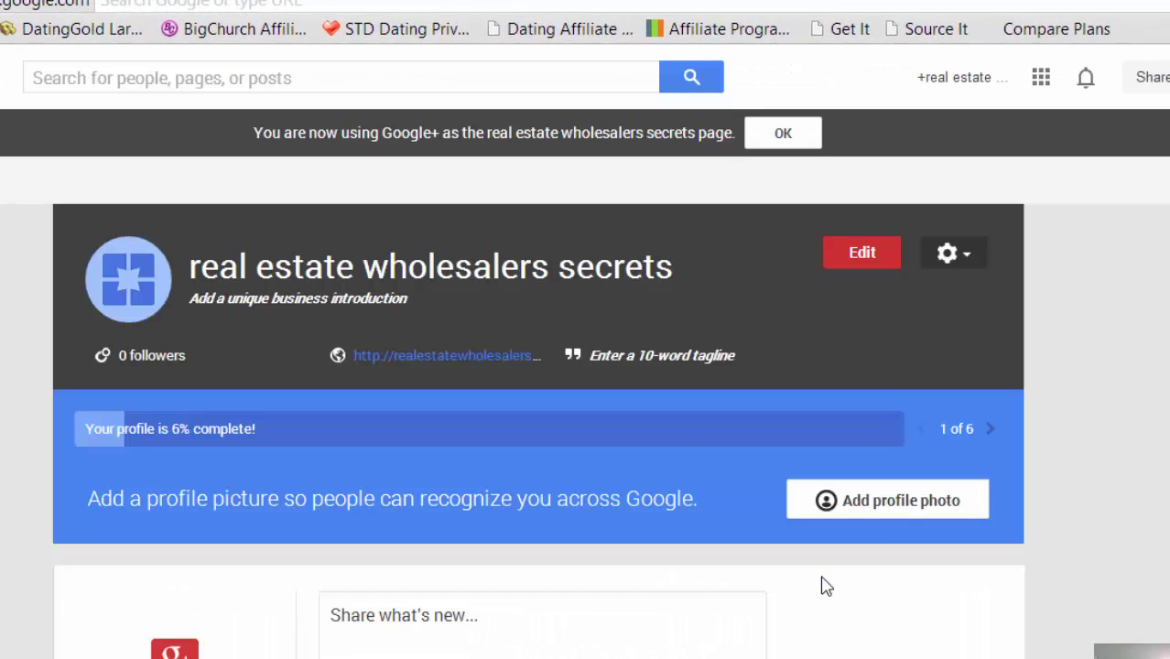
scroll(1076, 428, down, 5)
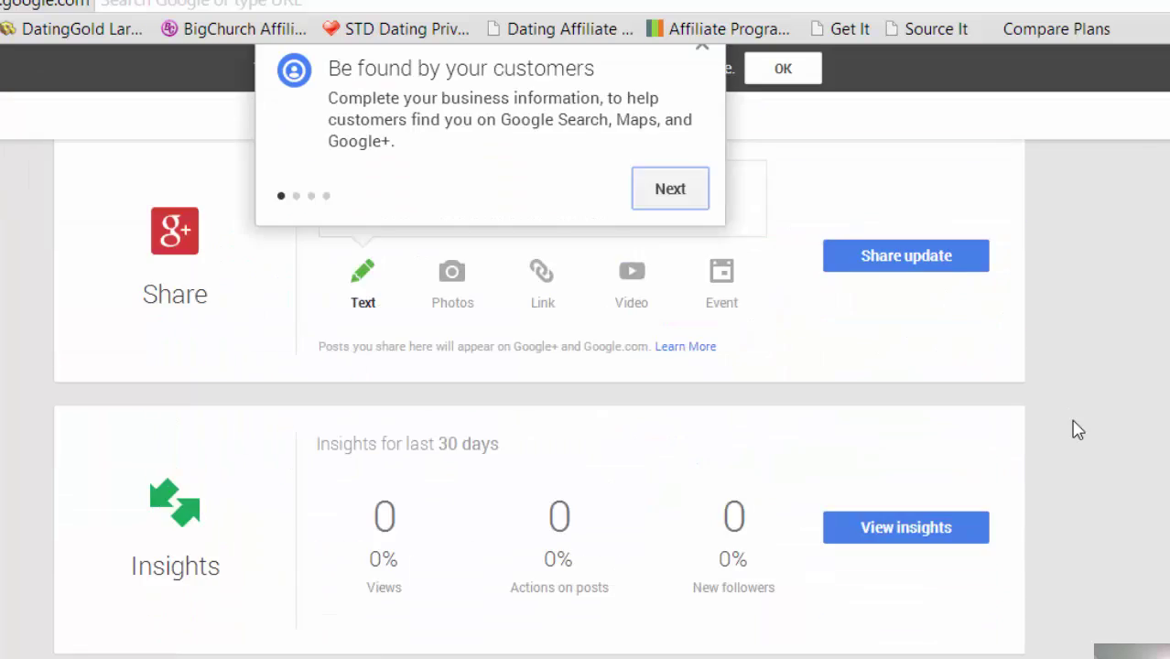
scroll(1076, 428, up, 5)
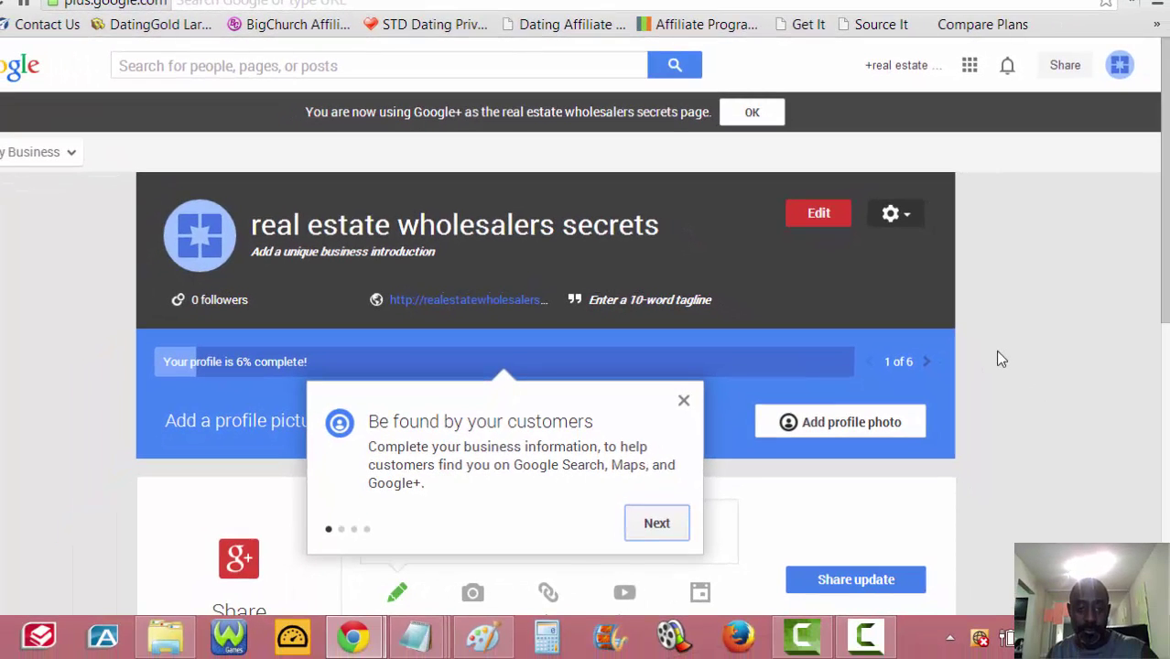
scroll(998, 359, down, 6)
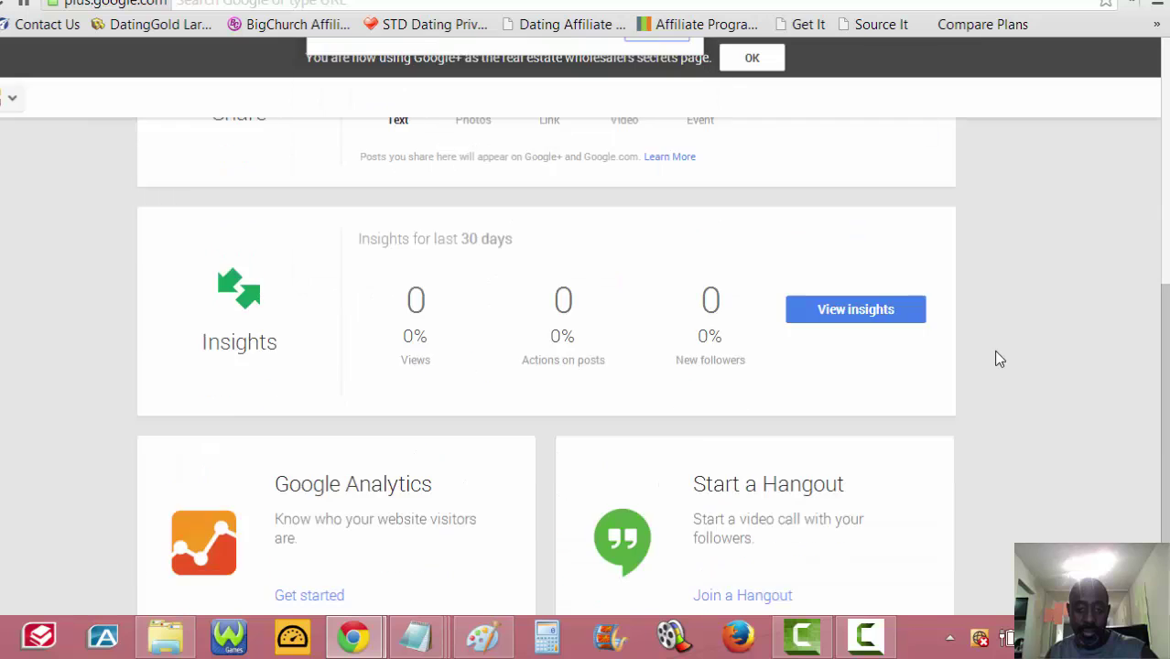
scroll(998, 359, up, 5)
scroll(993, 350, down, 6)
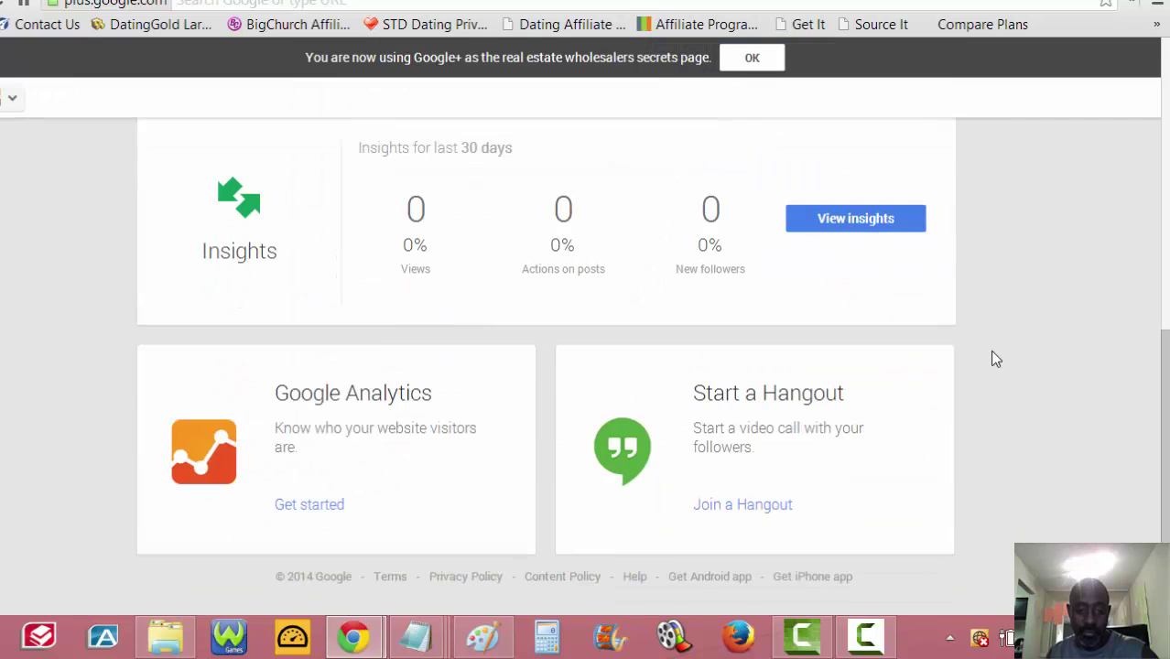
scroll(989, 358, up, 10)
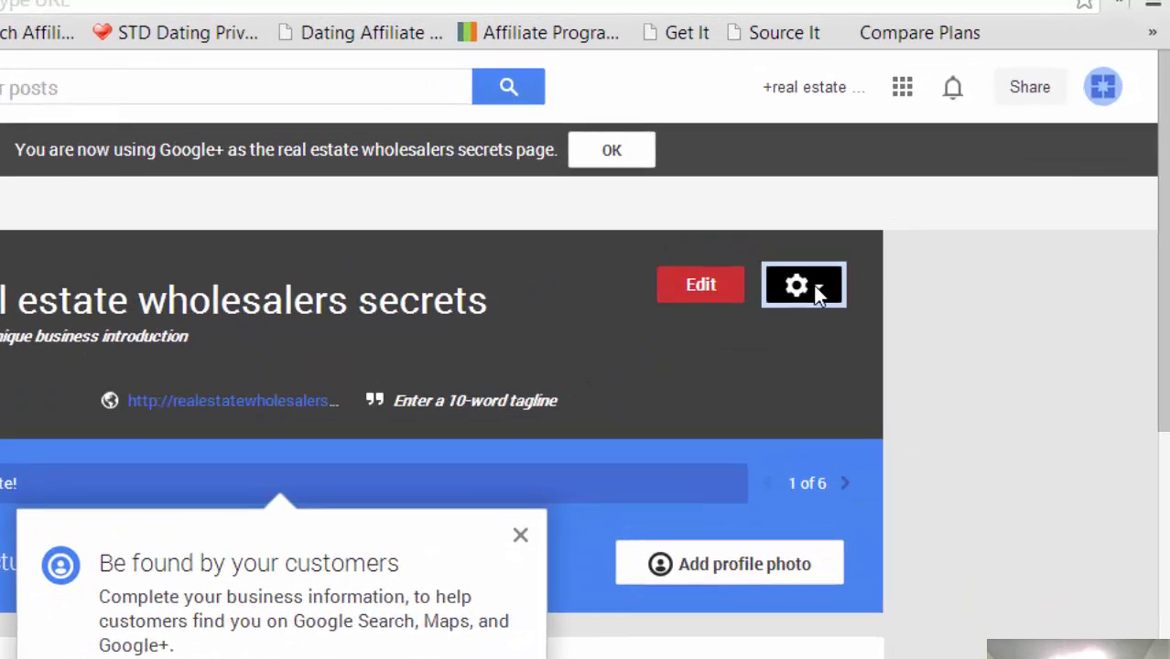
click(903, 217)
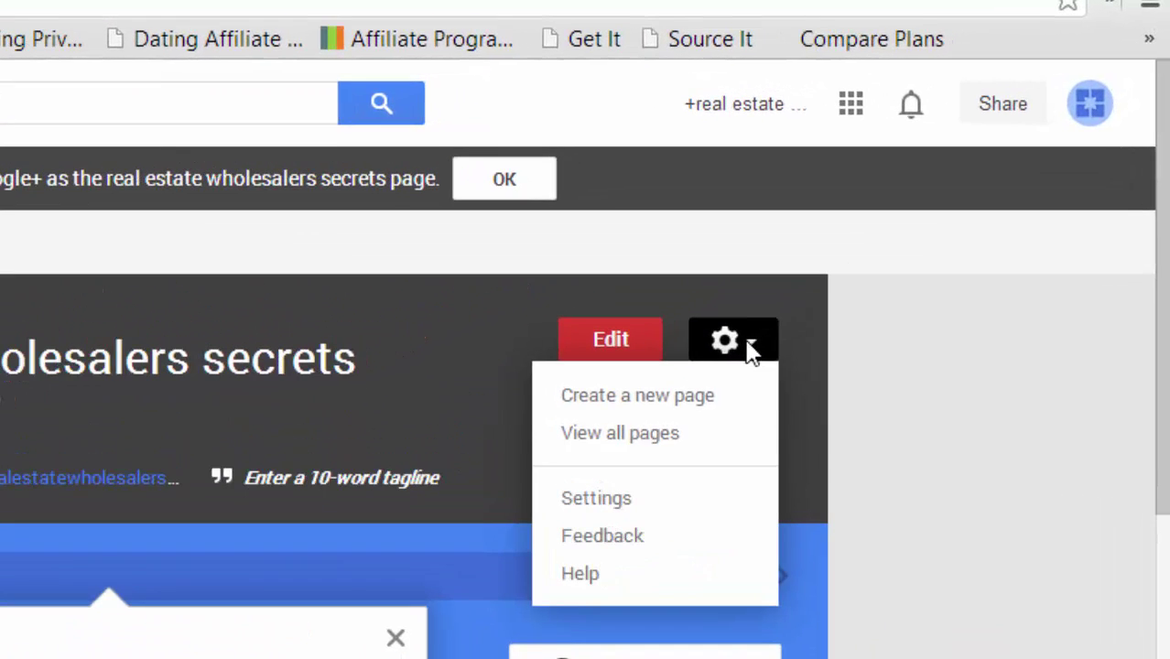
- Choose Settings from the gear menu and scroll through the page's settings
click(620, 499)
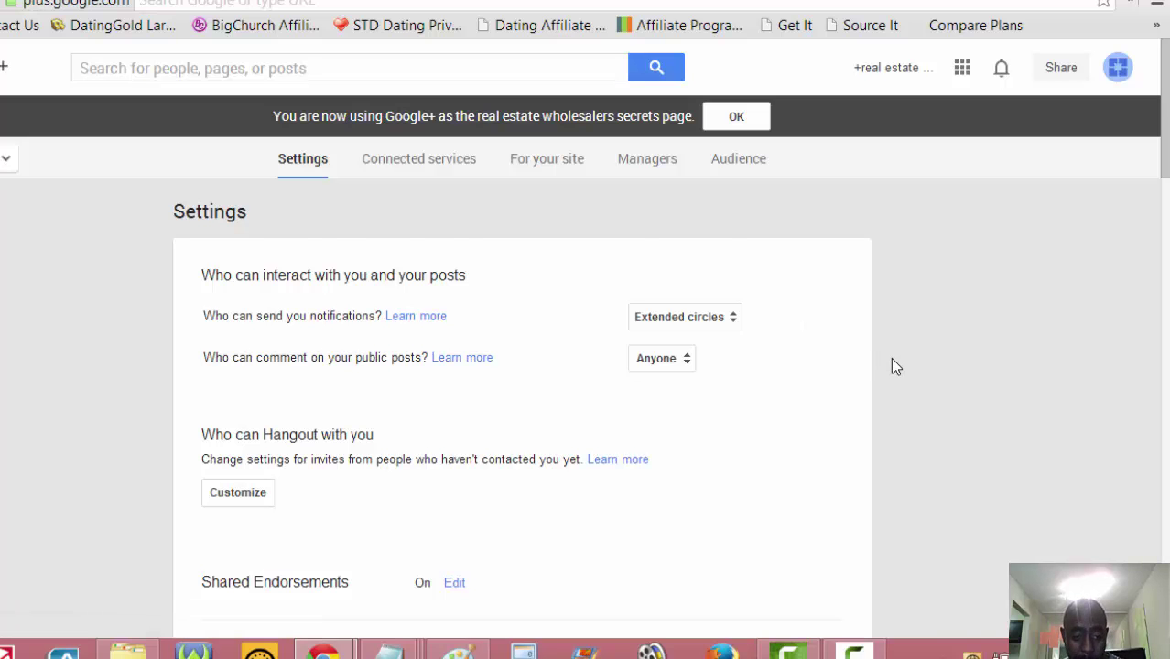
scroll(892, 367, down, 3)
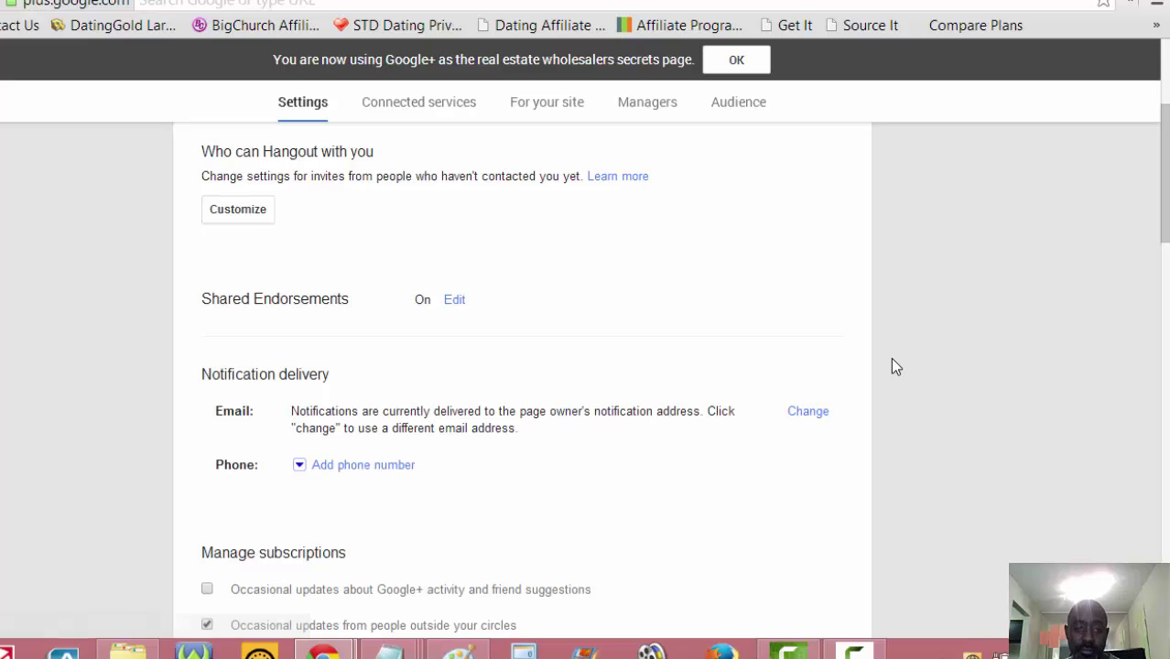
scroll(893, 360, down, 7)
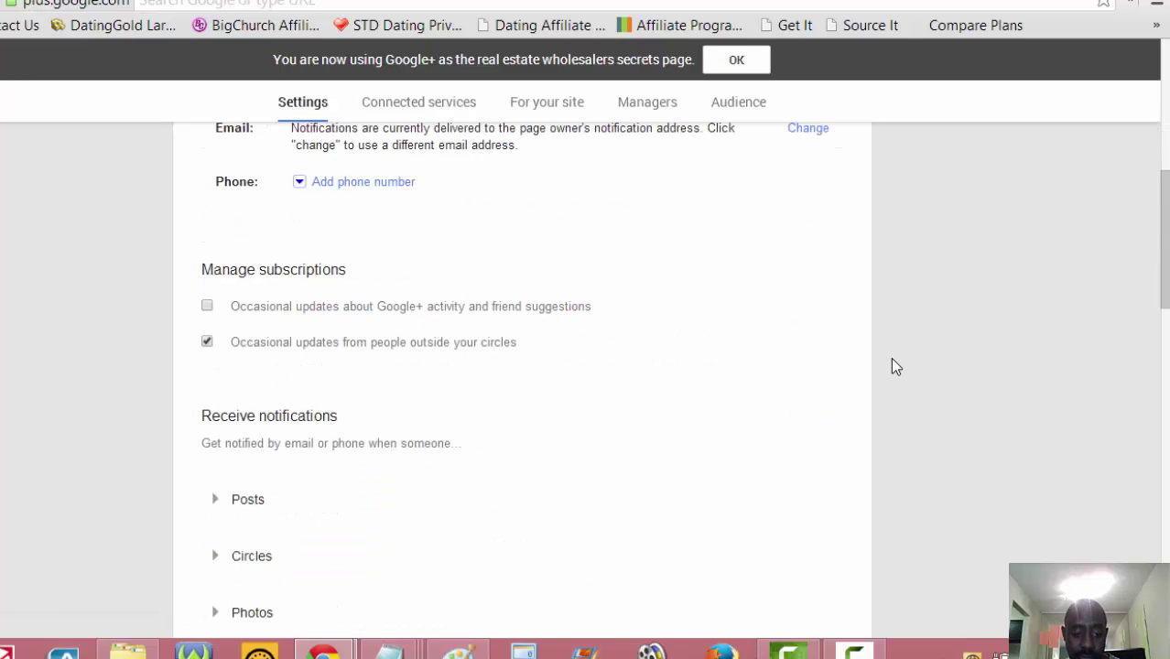
scroll(892, 361, down, 4)
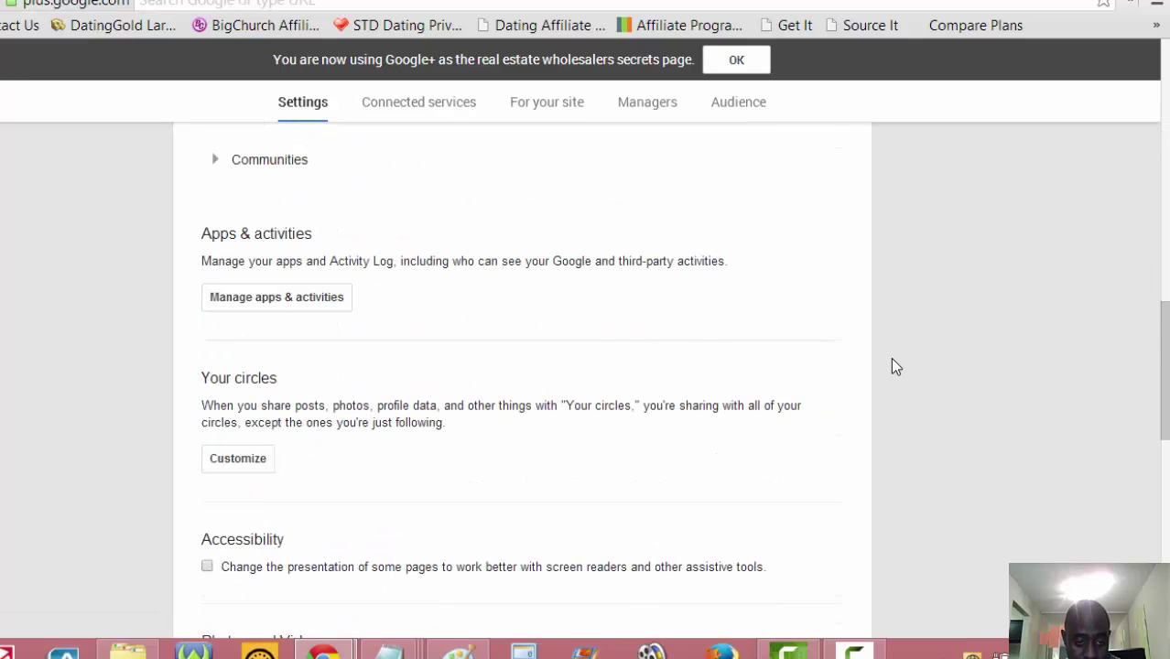
scroll(893, 361, up, 1)
scroll(892, 357, up, 12)
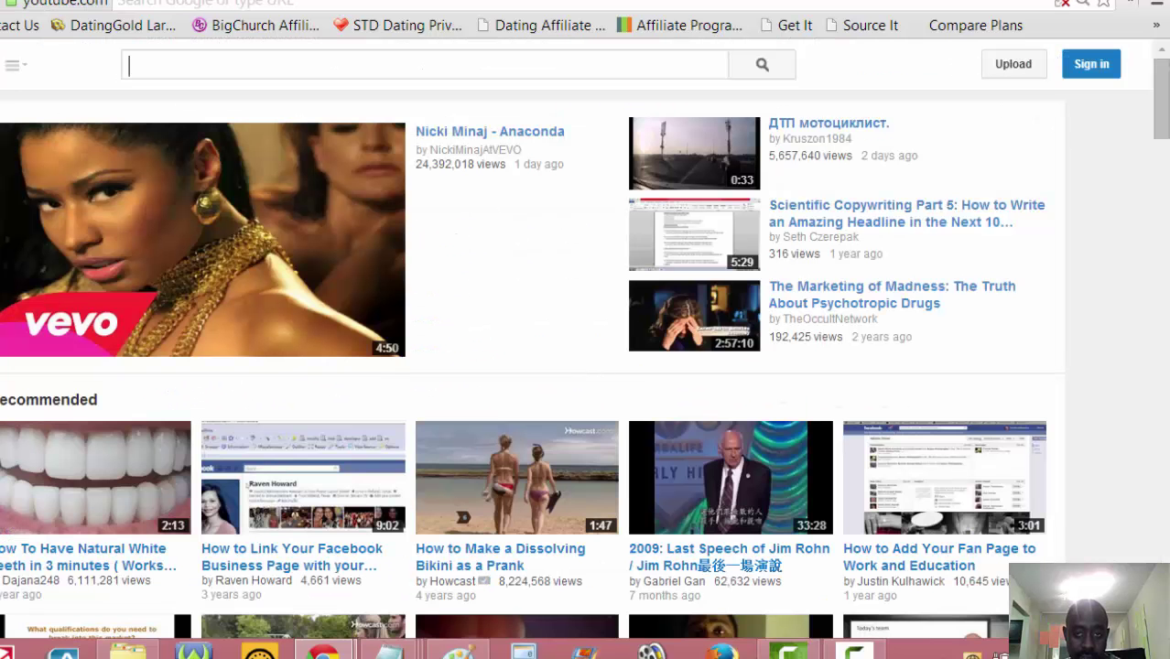
- Sign out of the current YouTube account, keeping the network marketing search results on screen
click(627, 59)
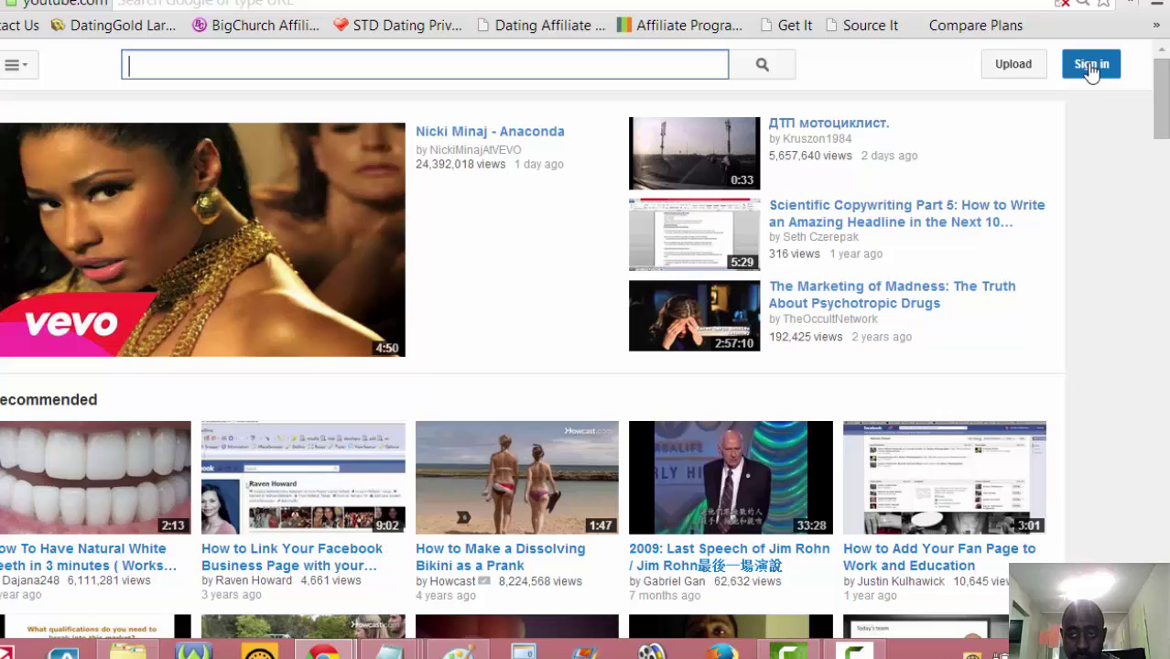
click(1091, 66)
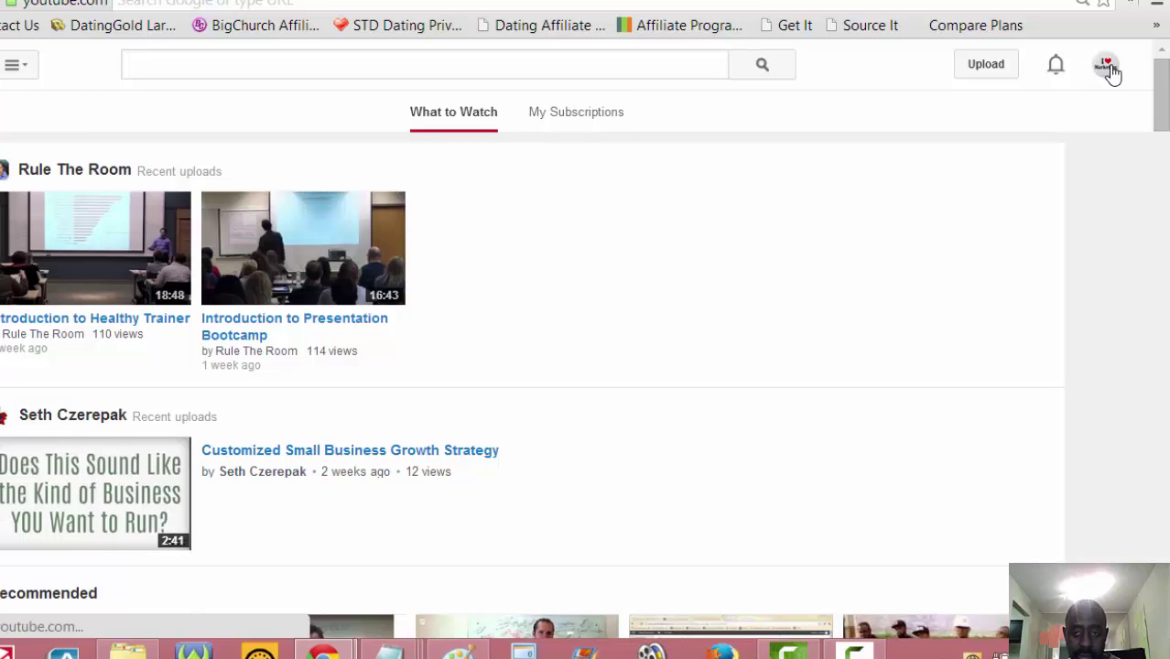
click(1107, 68)
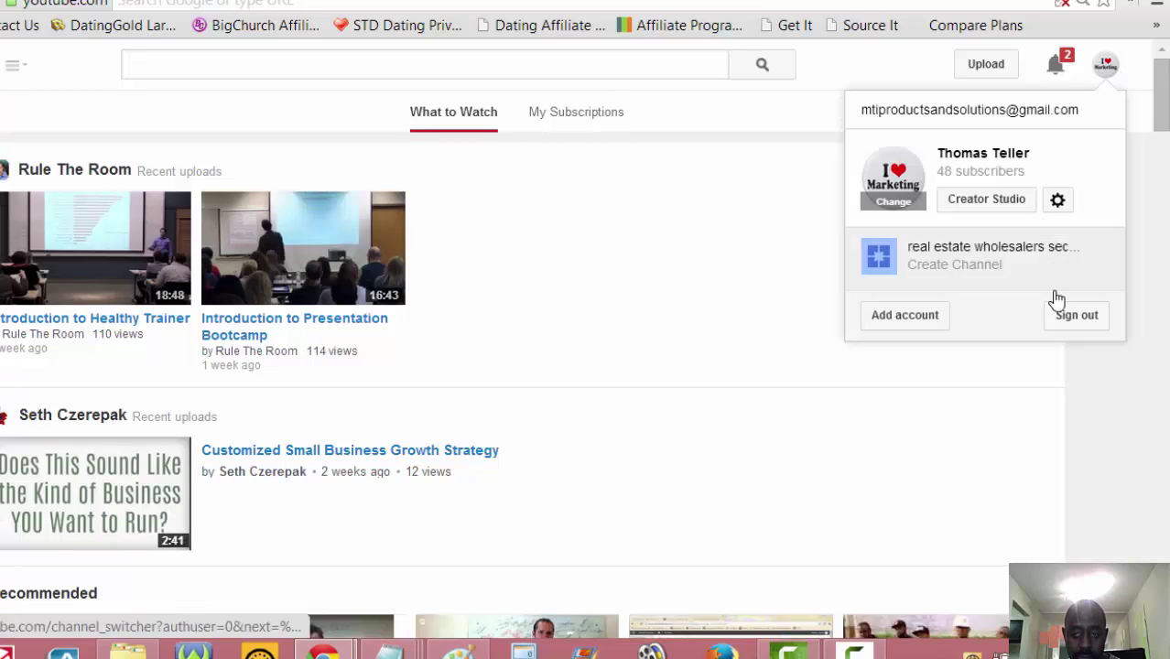
click(1062, 414)
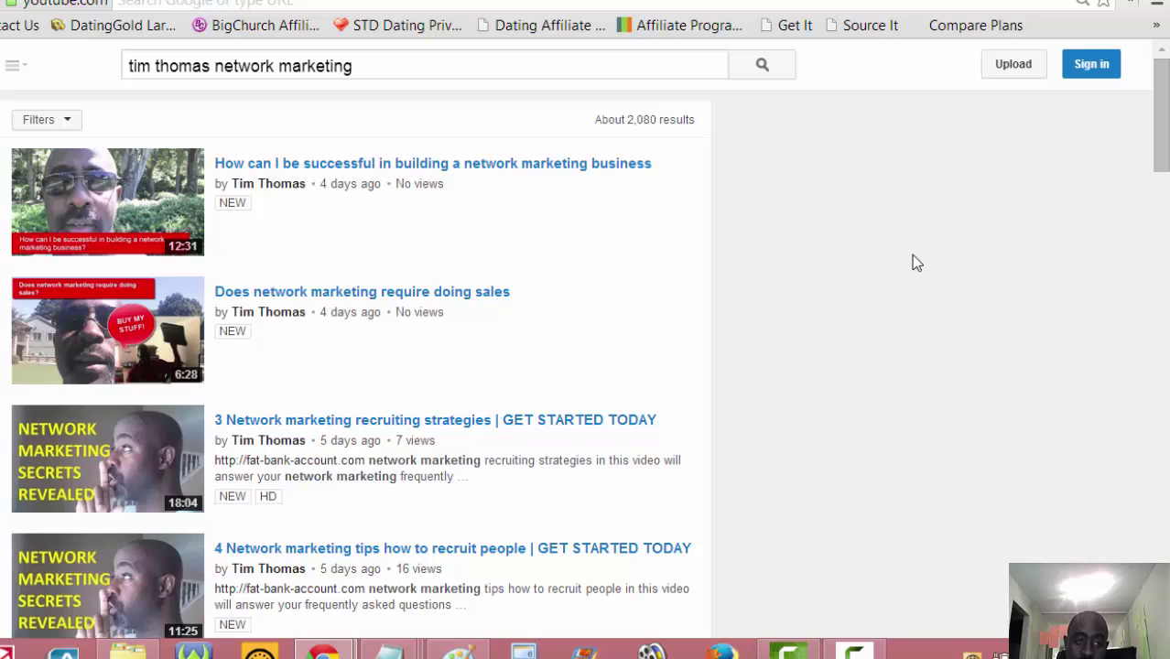
- Sign in to YouTube with the real estate wholesalers page's Google account and its password
click(1092, 66)
scroll(952, 214, down, 3)
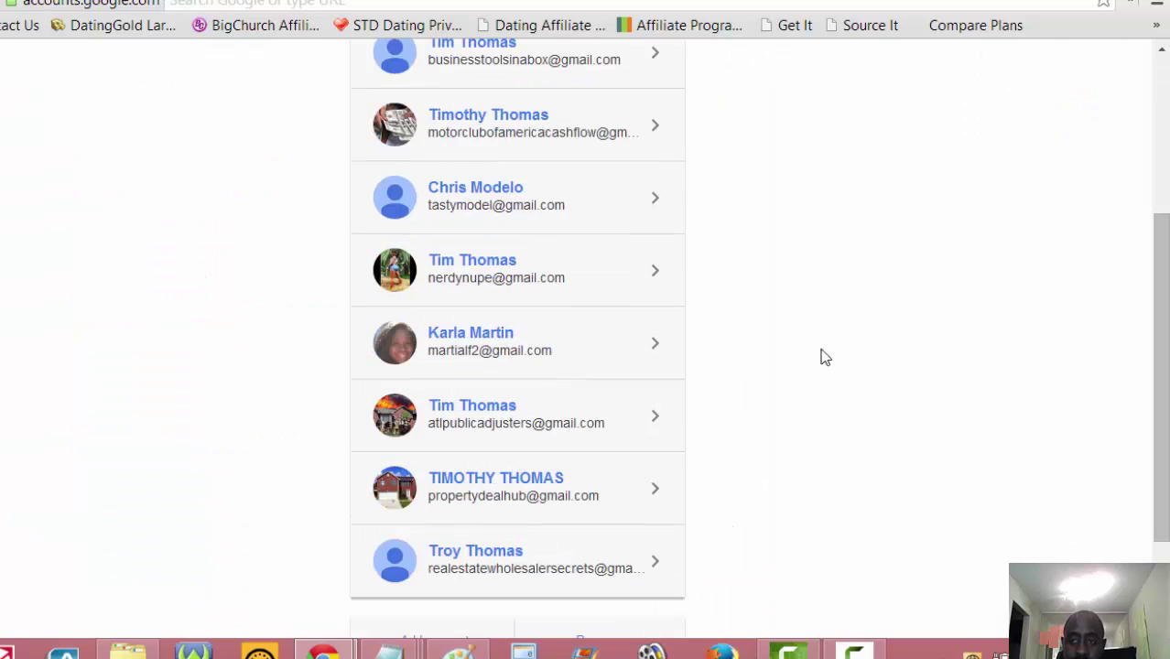
click(492, 575)
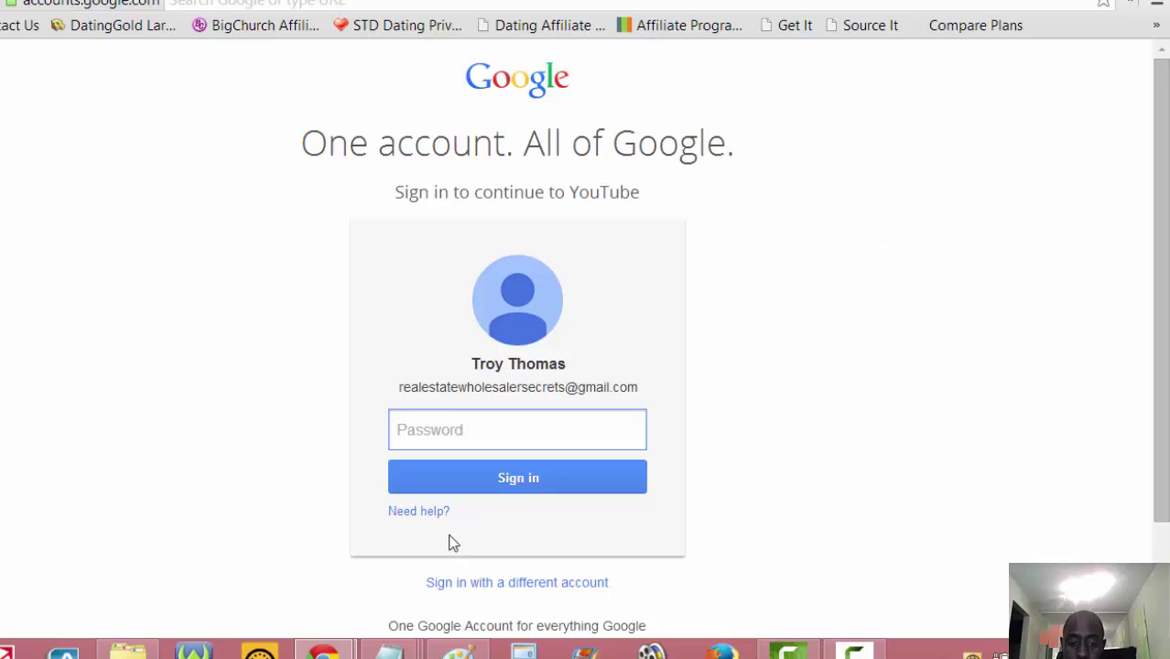
text(********)
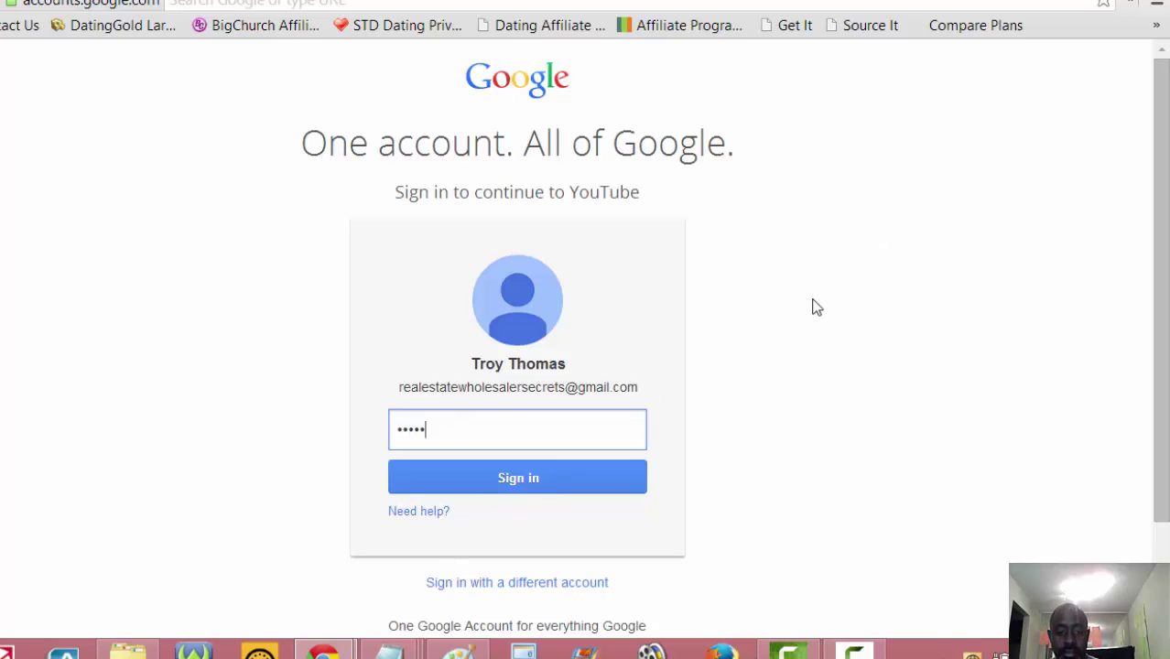
key(Return)
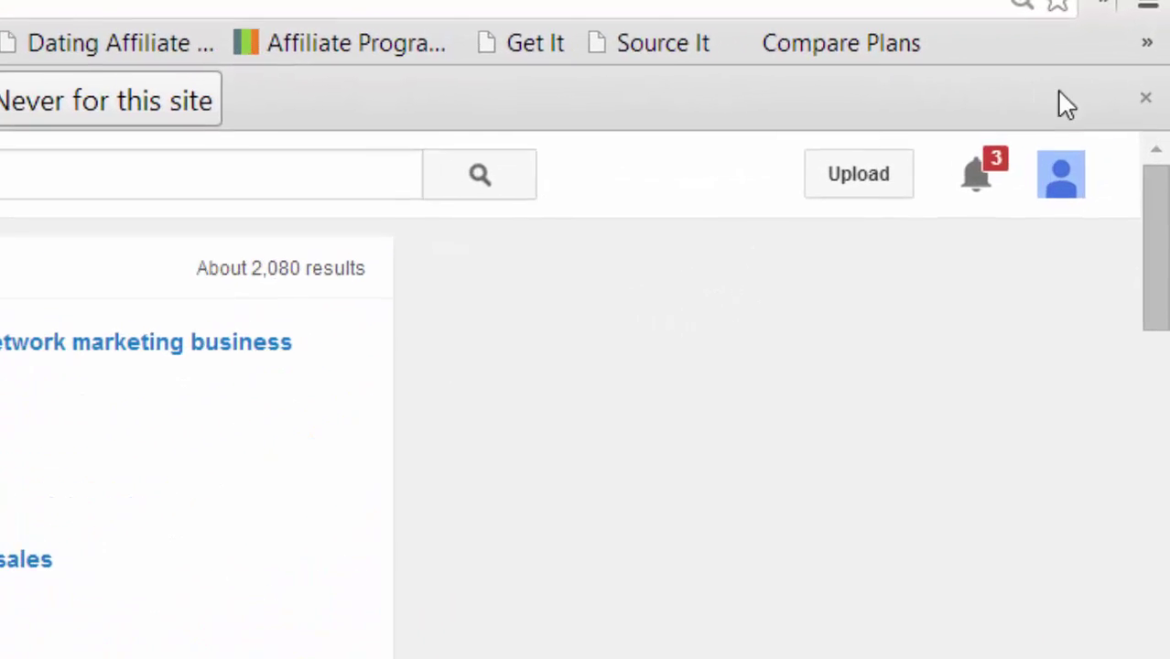
- Dismiss the save-password bar and choose Create Channel for the real estate wholesalers secrets page
click(1145, 97)
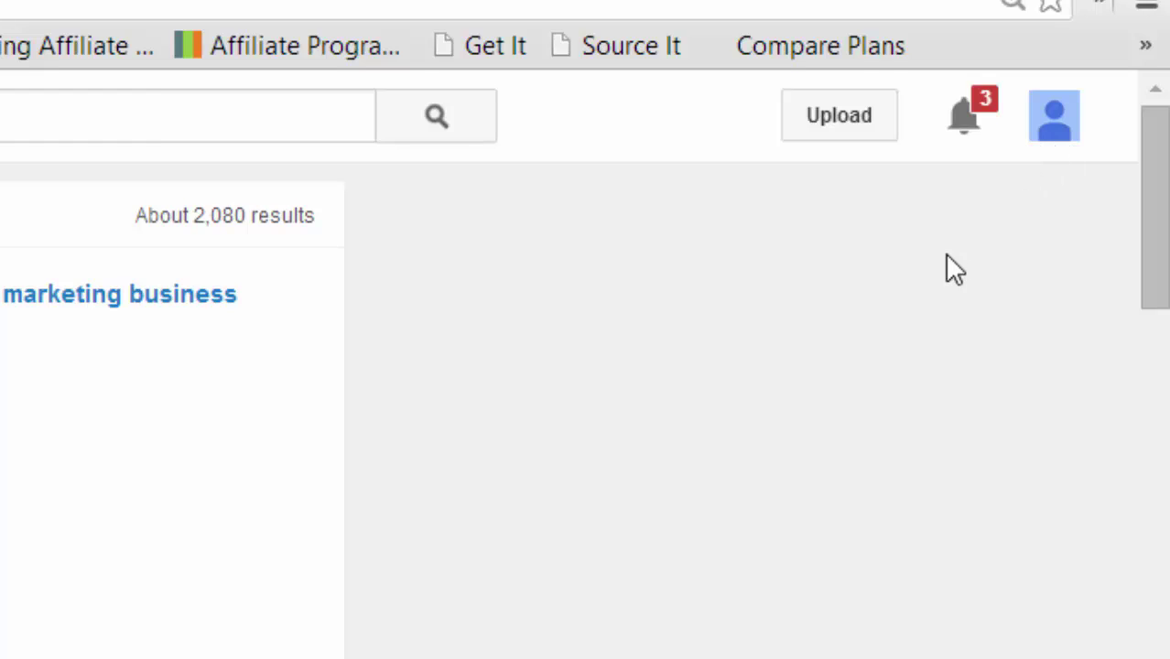
click(1052, 133)
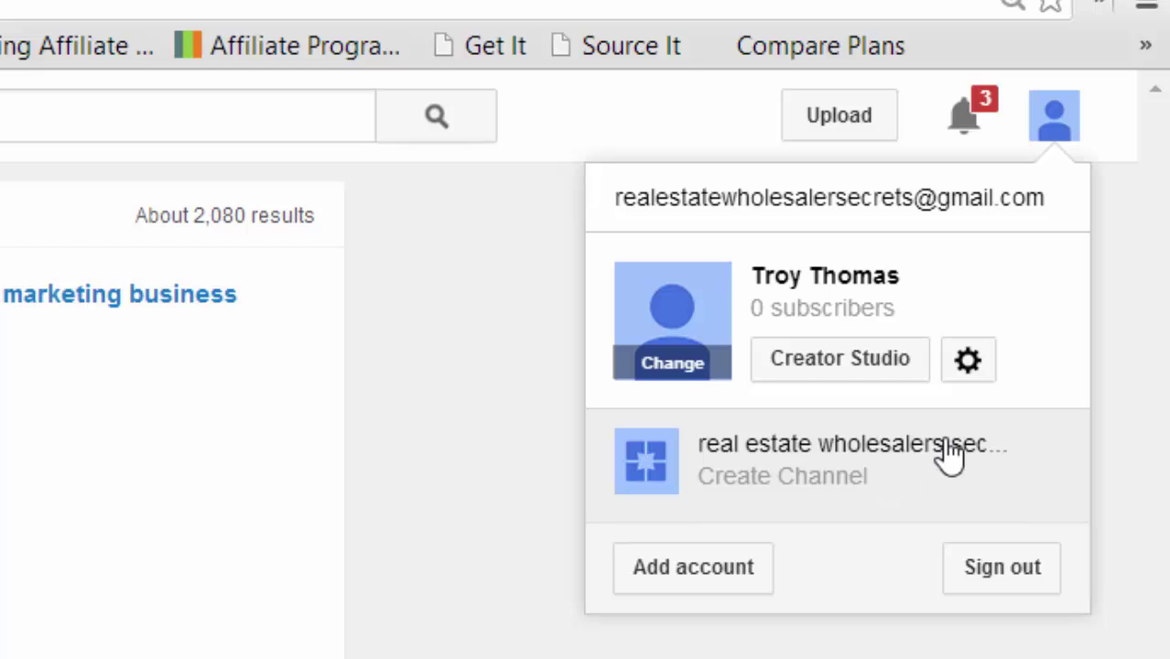
click(745, 499)
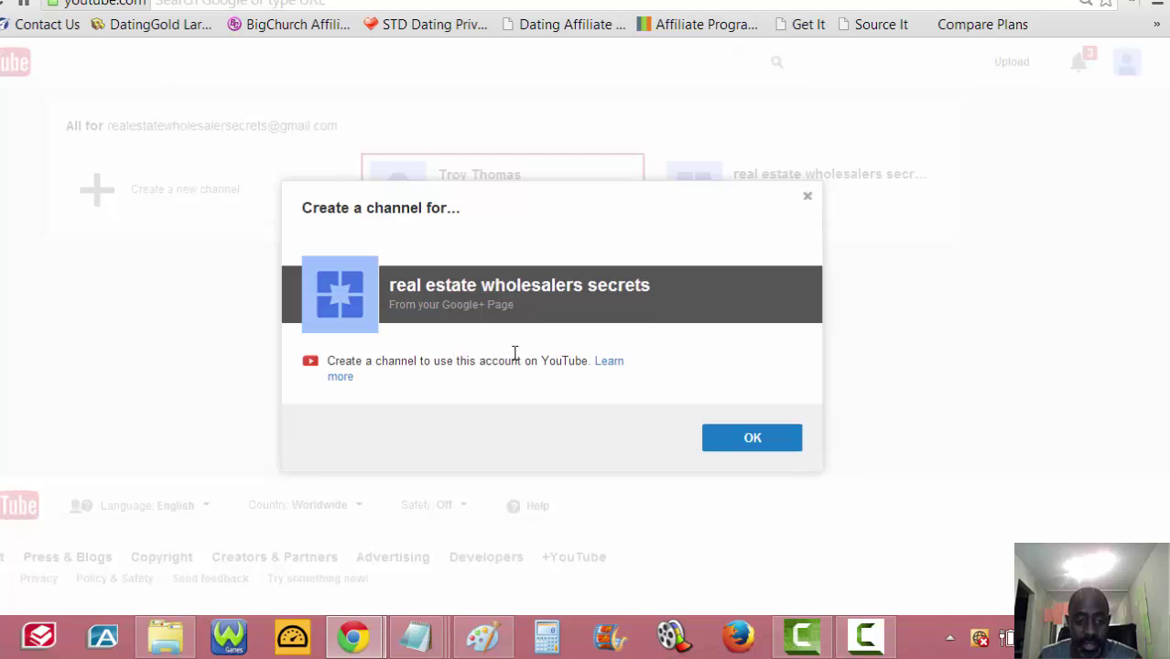
- Confirm creating the channel and accept connecting it to the real estate wholesalers secrets Google+ page
click(736, 443)
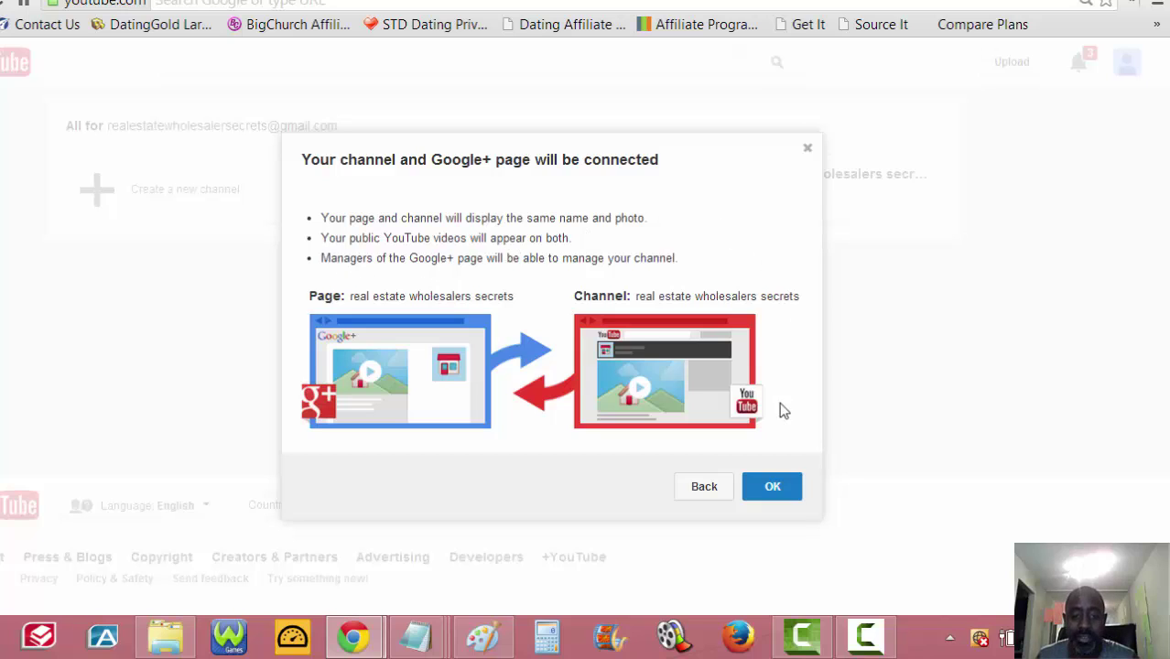
click(773, 488)
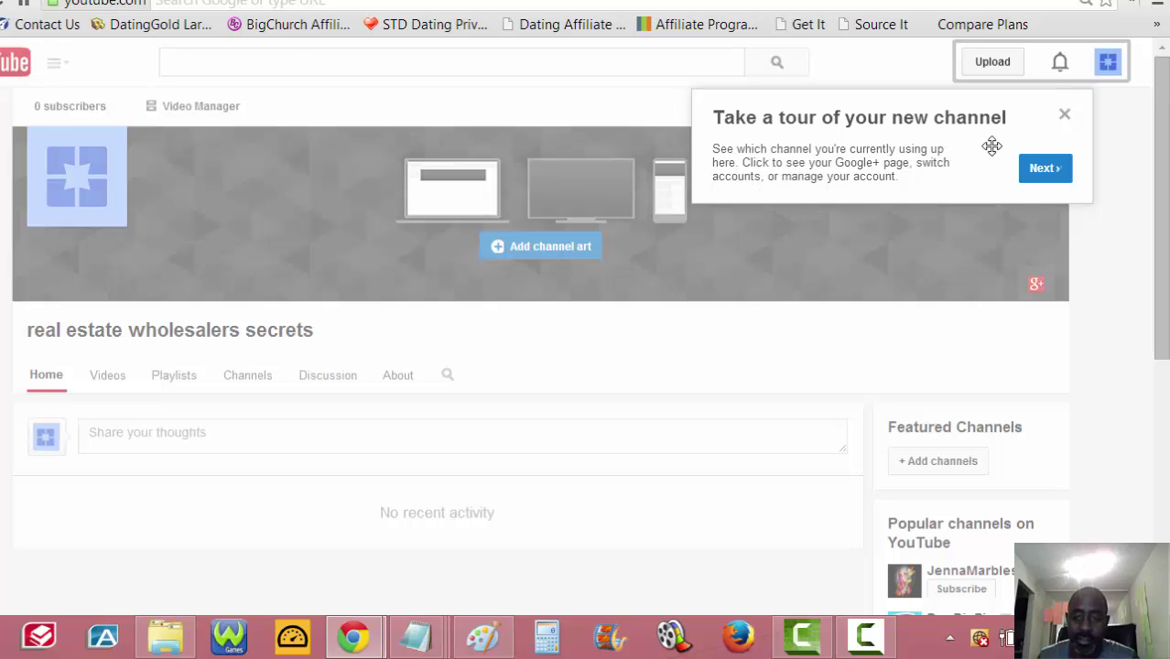
- Dismiss the new-channel tour and scroll through the real estate wholesalers secrets channel page
click(1064, 118)
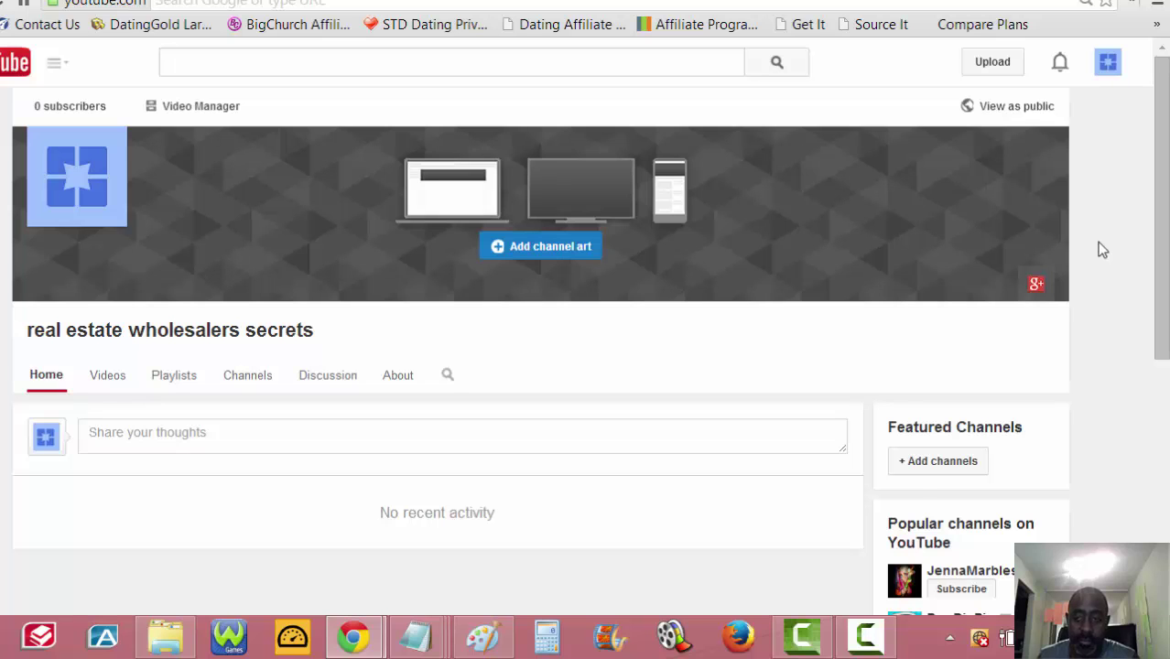
scroll(1096, 242, down, 4)
scroll(1096, 241, up, 4)
scroll(1085, 246, down, 5)
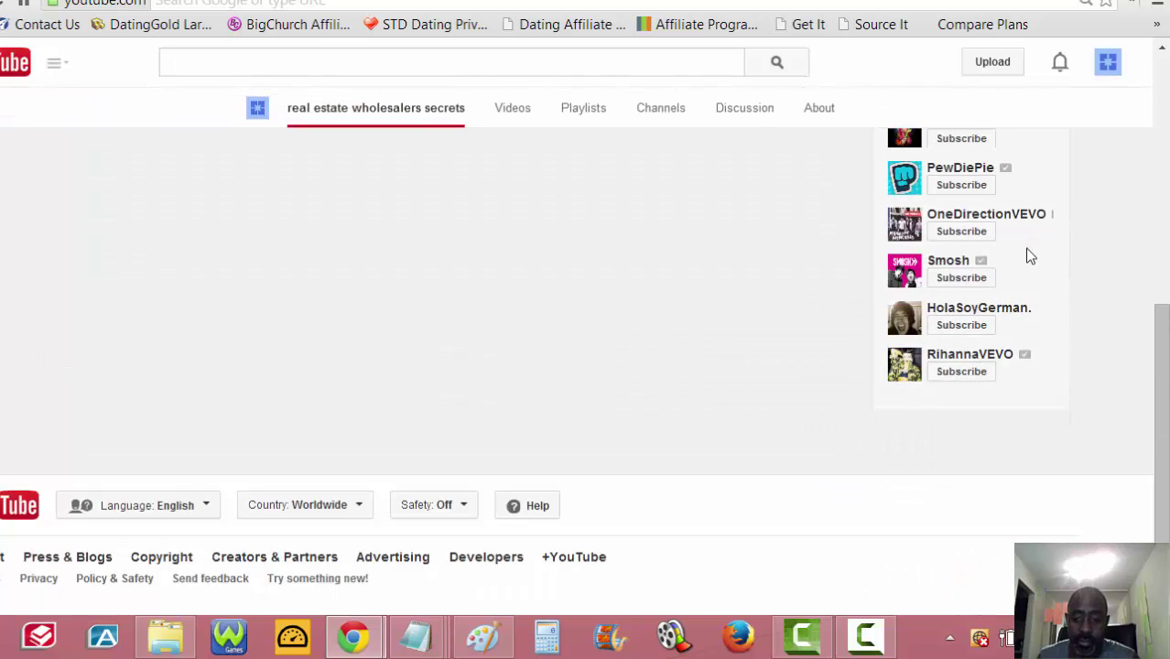
scroll(793, 300, up, 5)
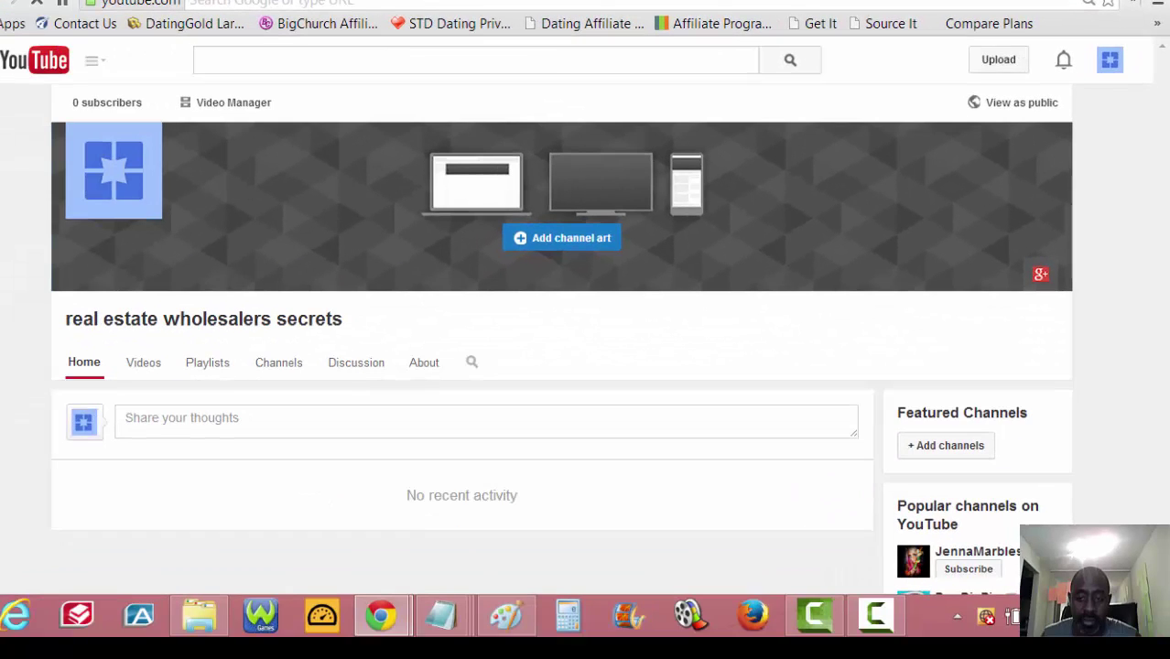
- Go to My Channel from the guide menu and check which account is active
click(92, 62)
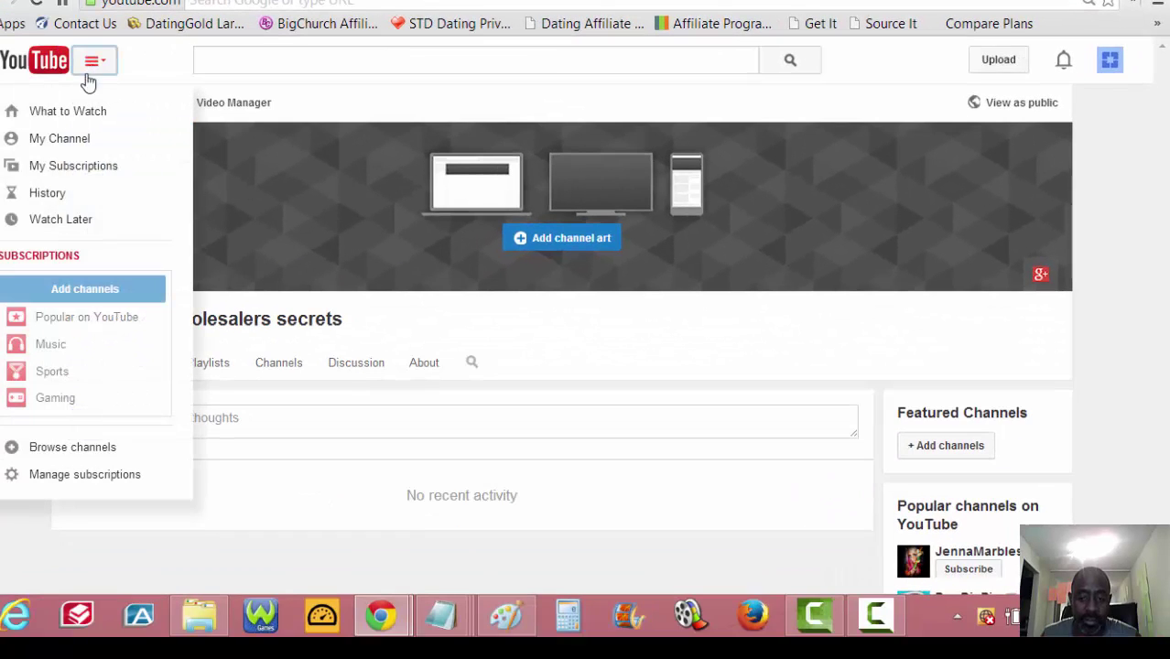
click(55, 139)
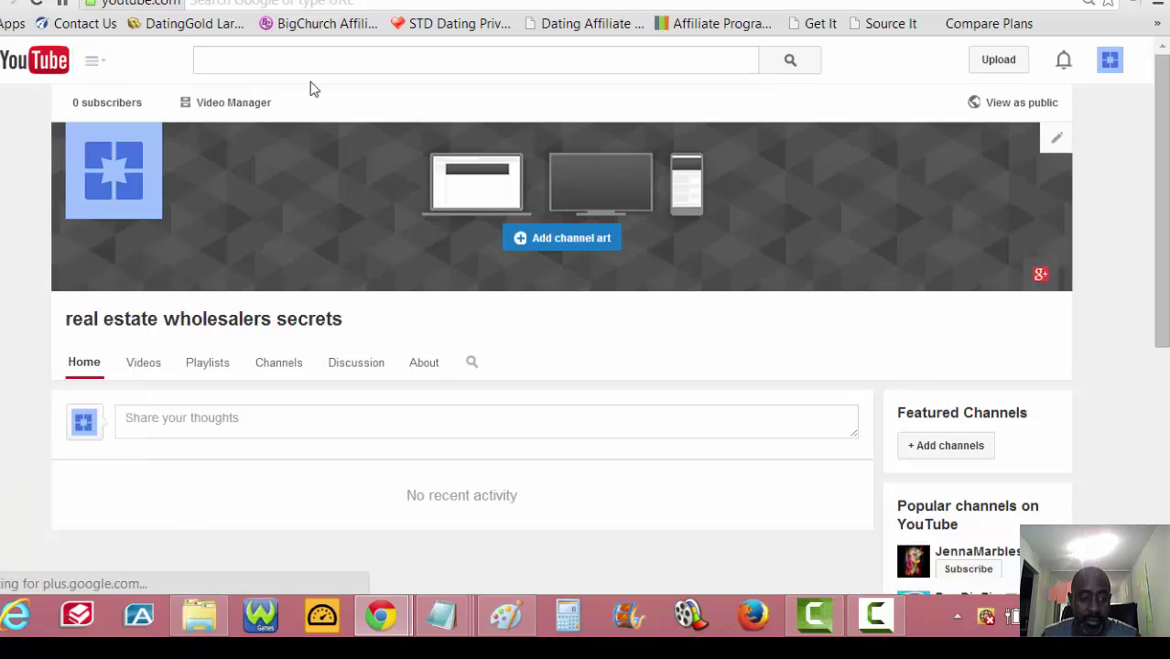
click(96, 64)
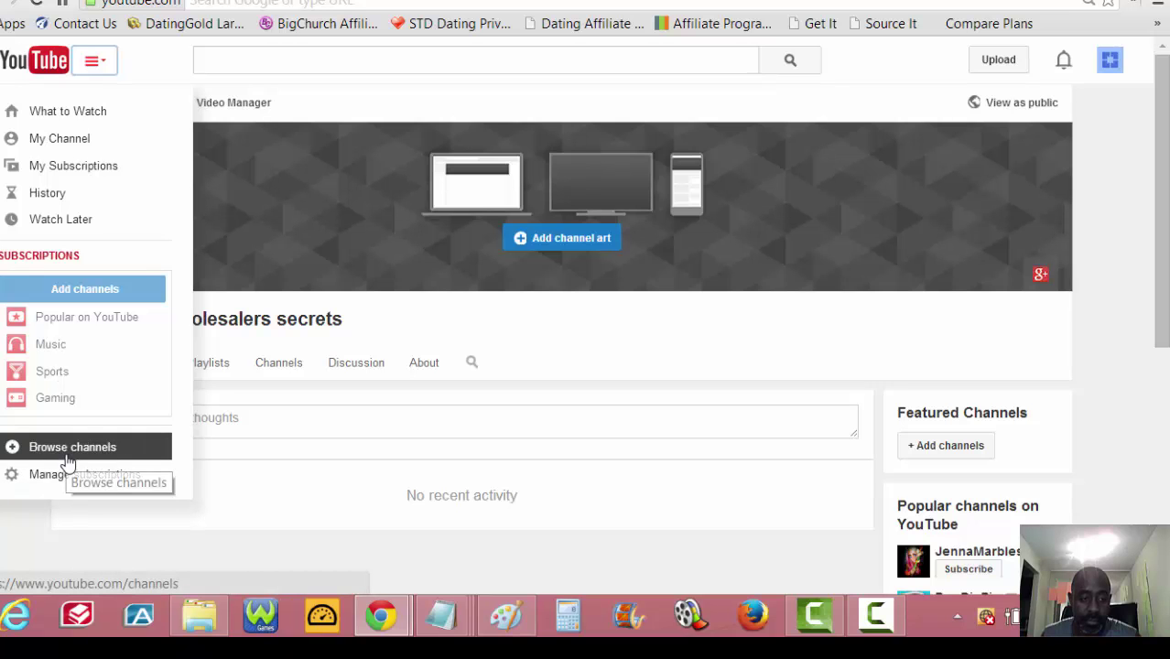
click(266, 137)
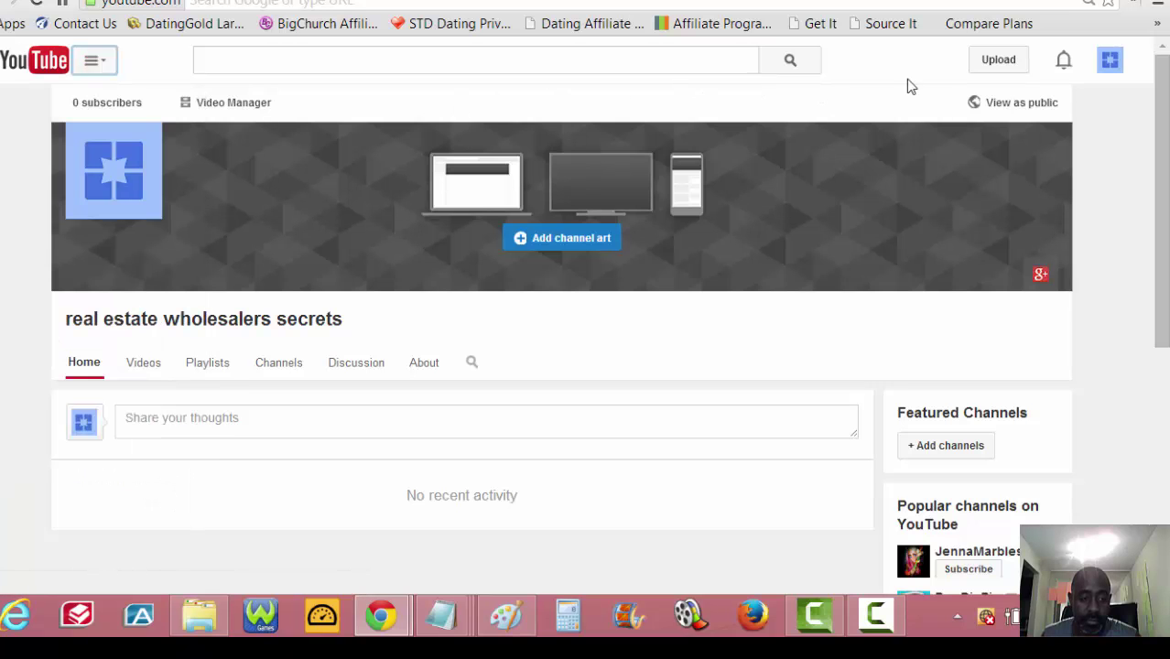
click(1109, 60)
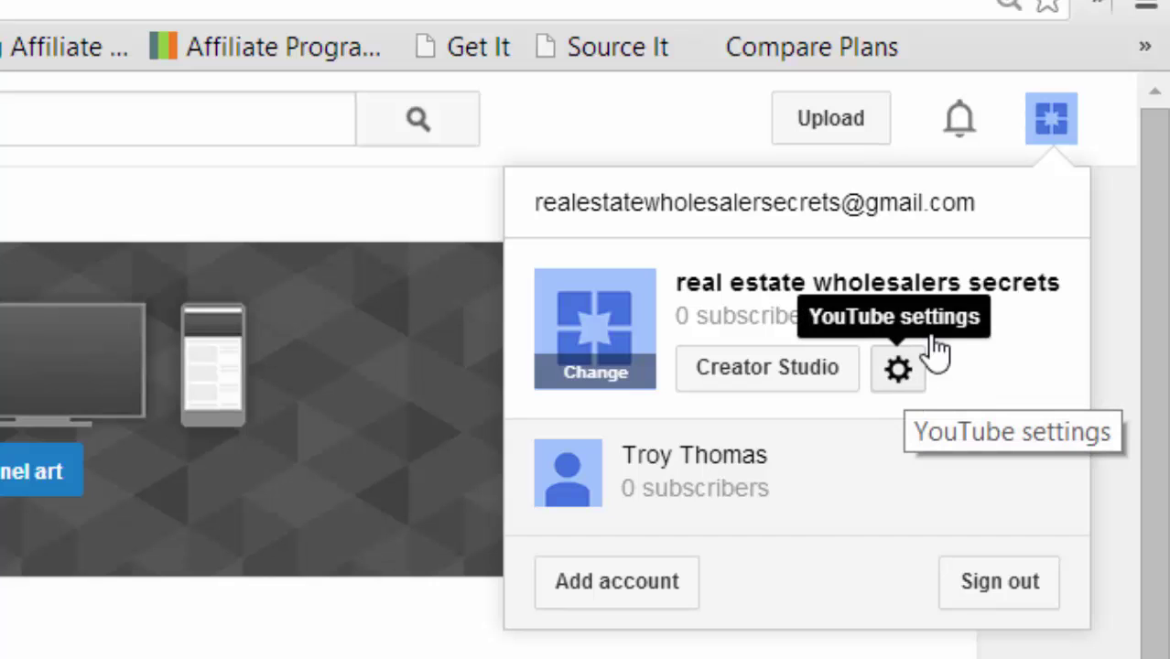
- Open YouTube settings Overview, showing real estate wholesalers secrets as the account name
click(1103, 128)
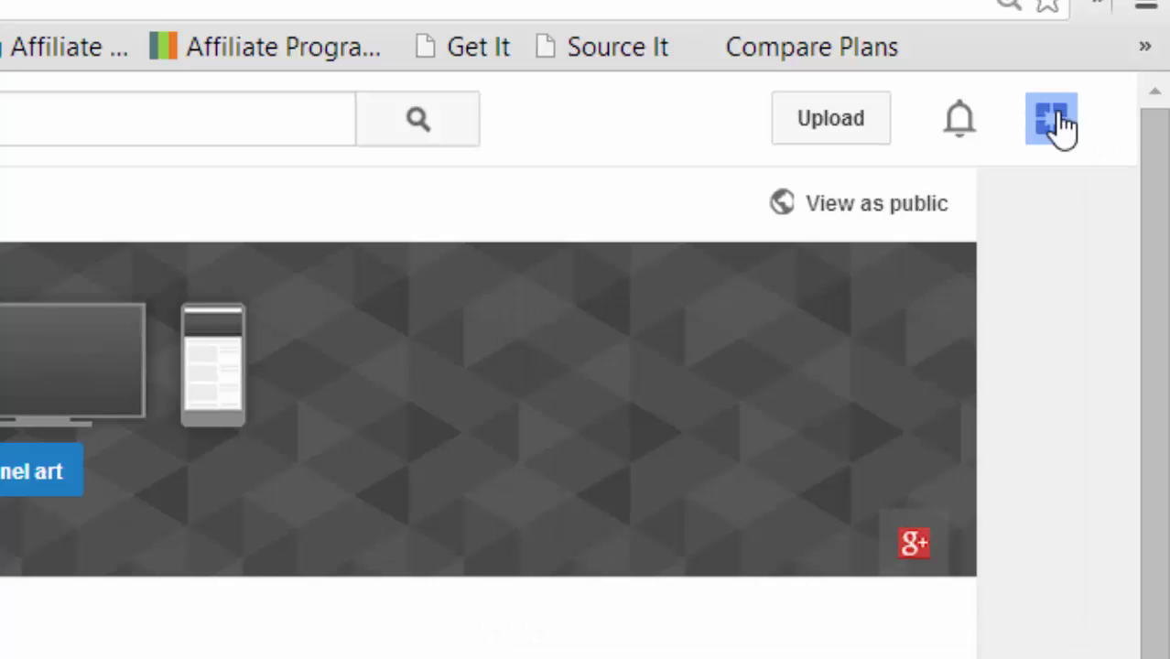
click(1059, 125)
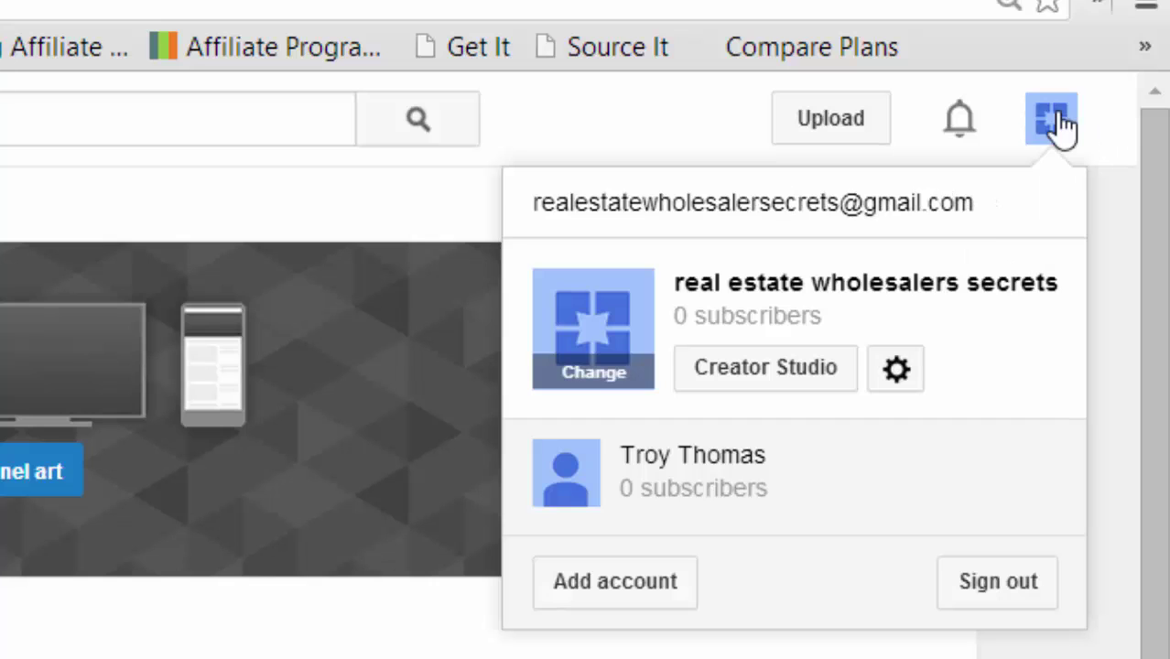
click(896, 371)
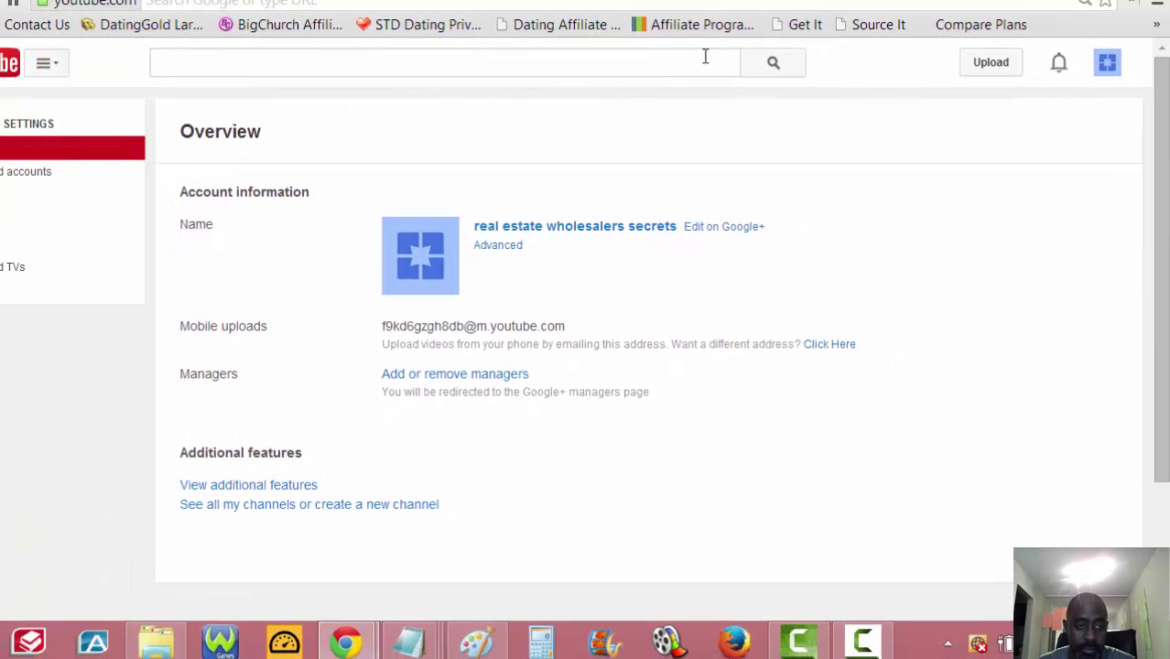
click(1111, 70)
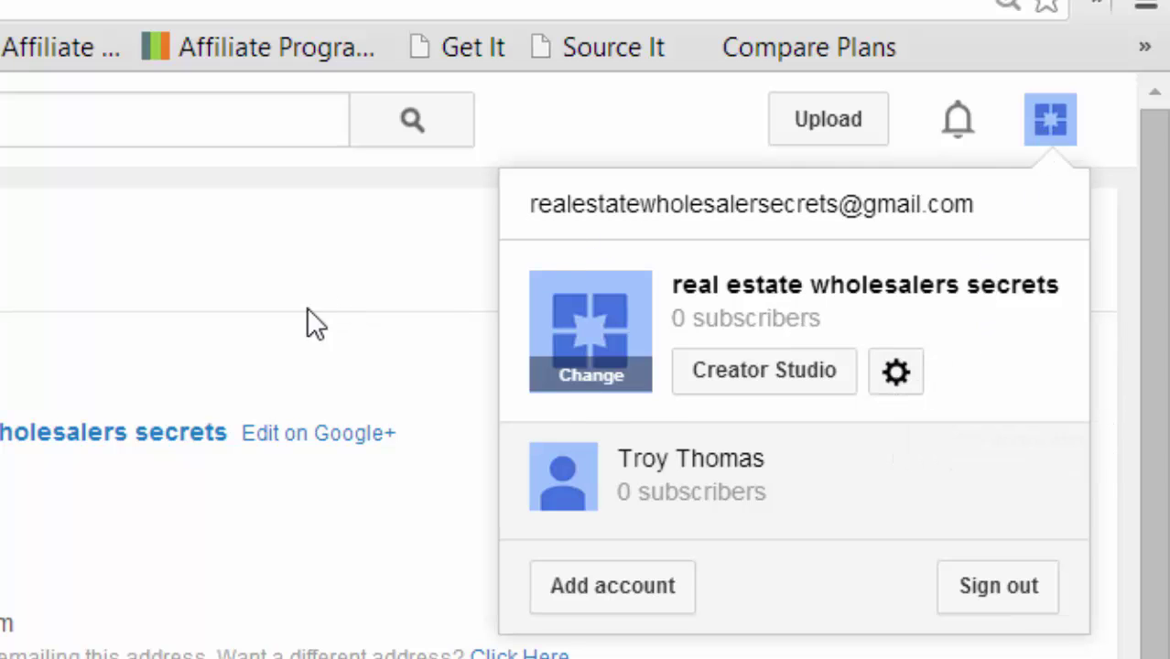
click(88, 314)
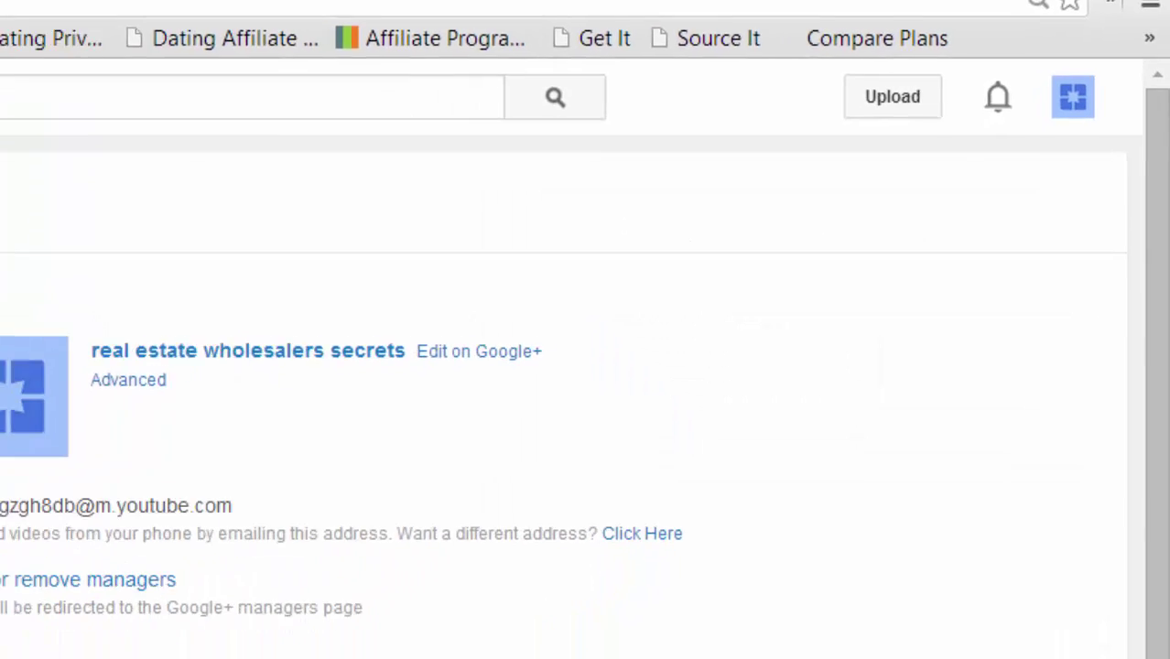